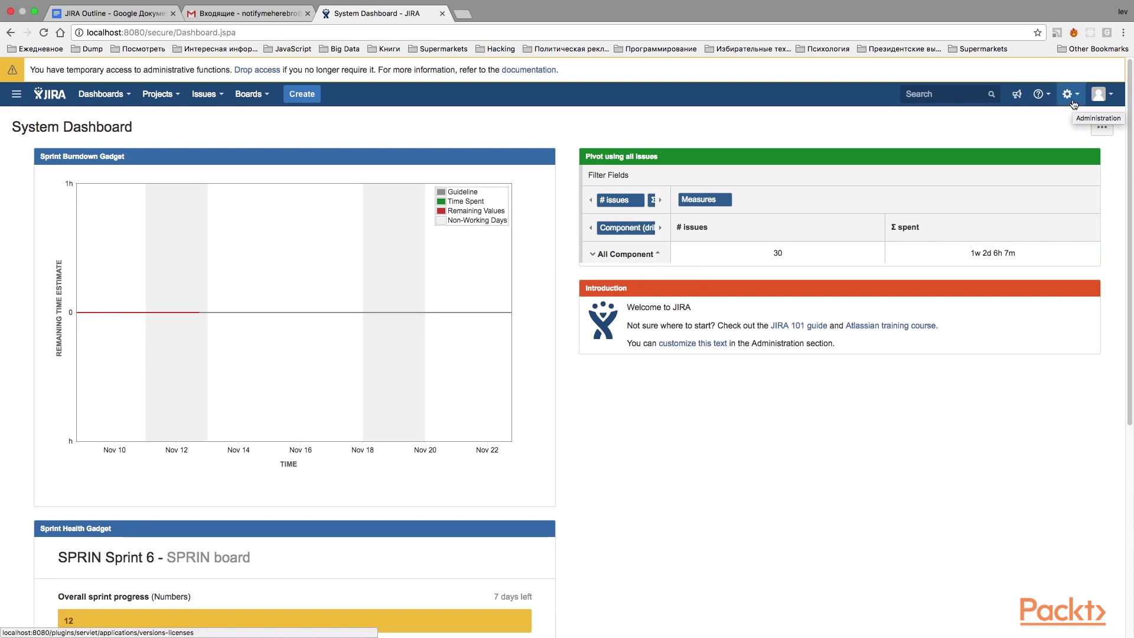
Open User management from the administration gear menu, then return to the System Dashboard
left_click(1071, 100)
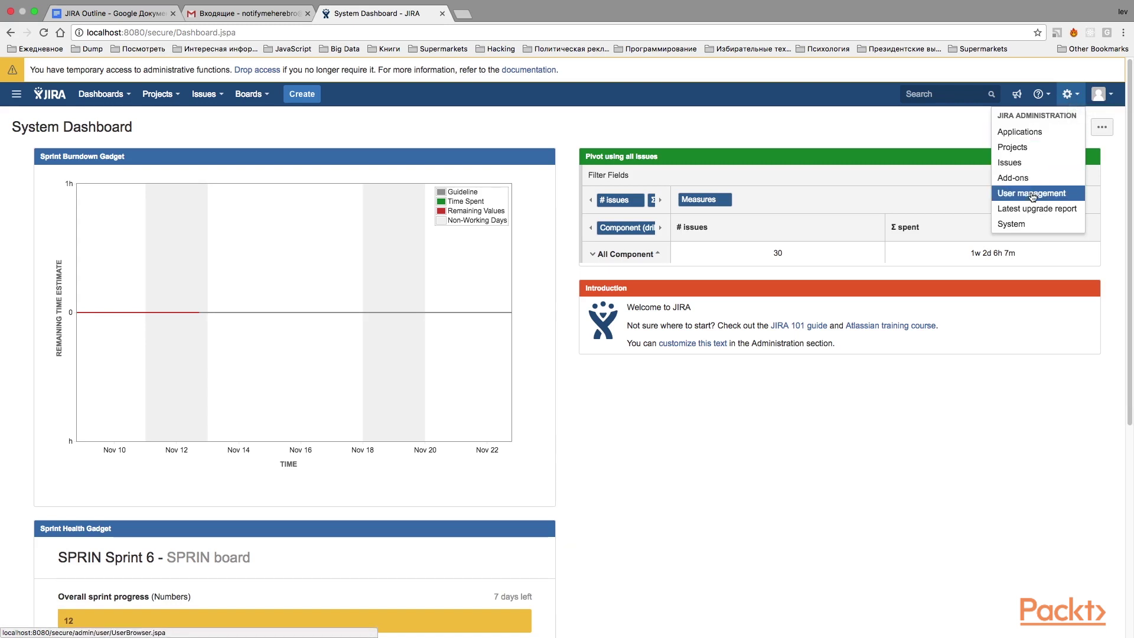
left_click(1032, 196)
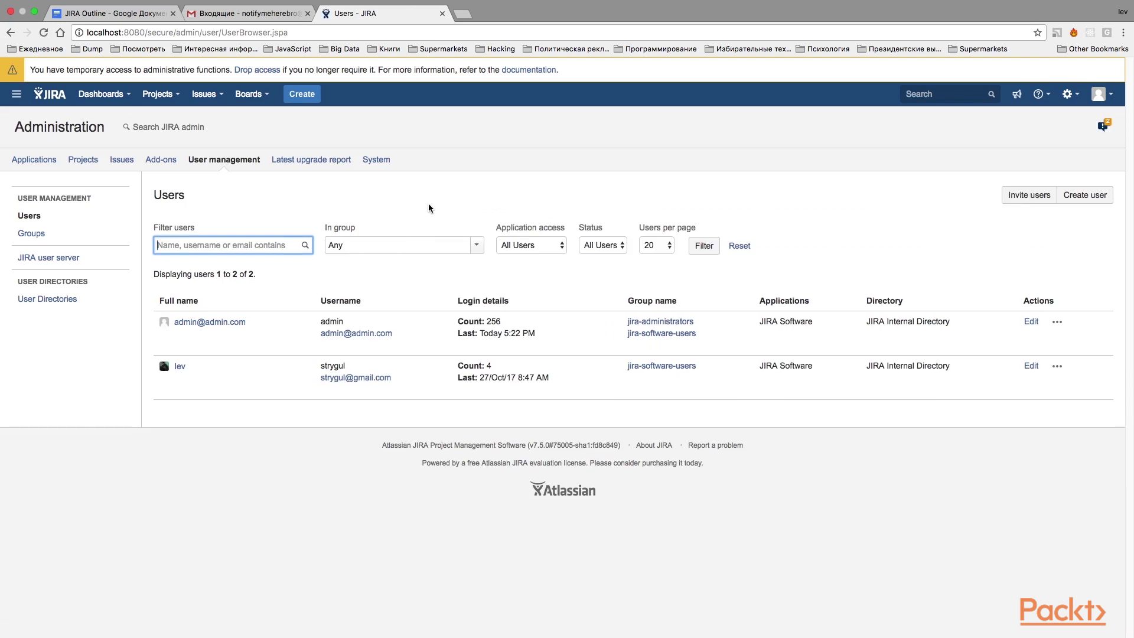
key("super+bracketleft")
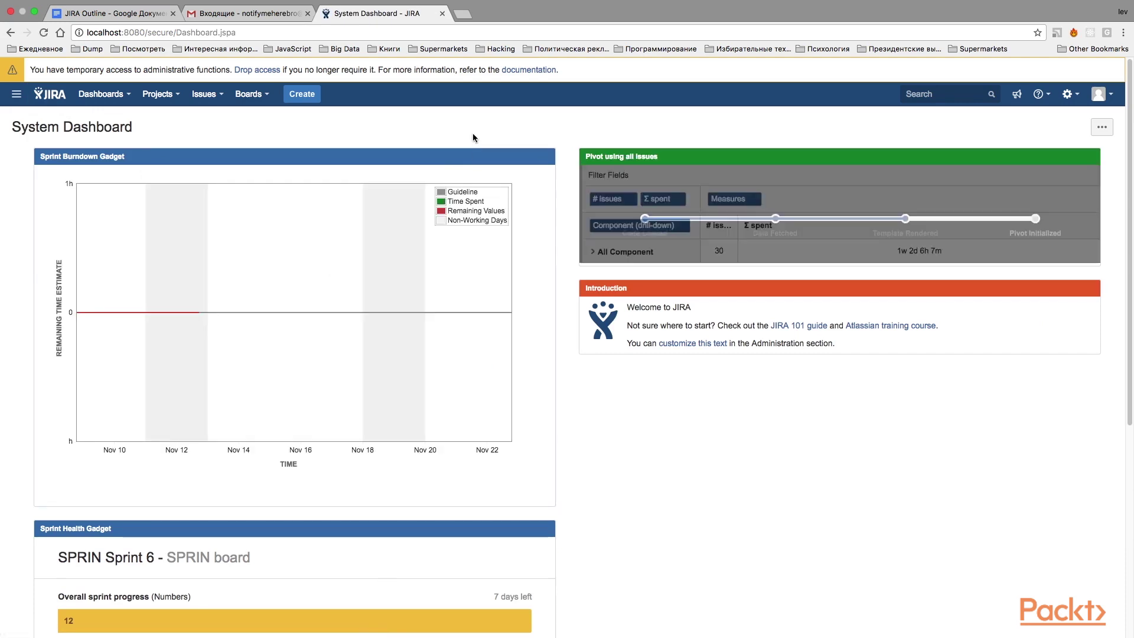
Open the Users administration page through the admin quick search for 'Users'
key("period")
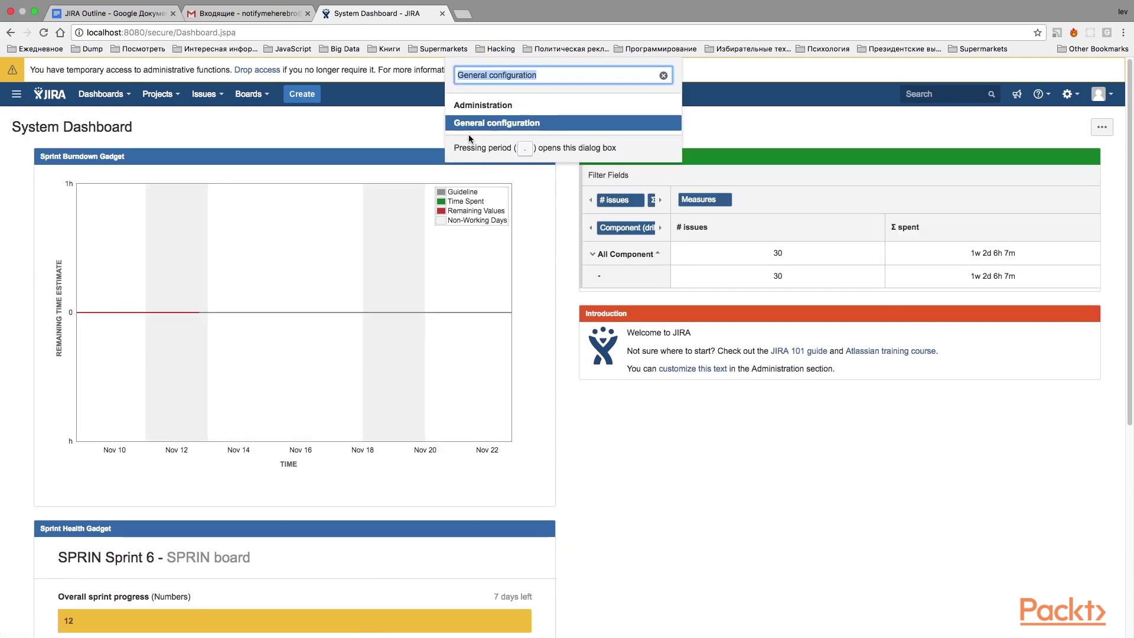
type("Users")
key("Return")
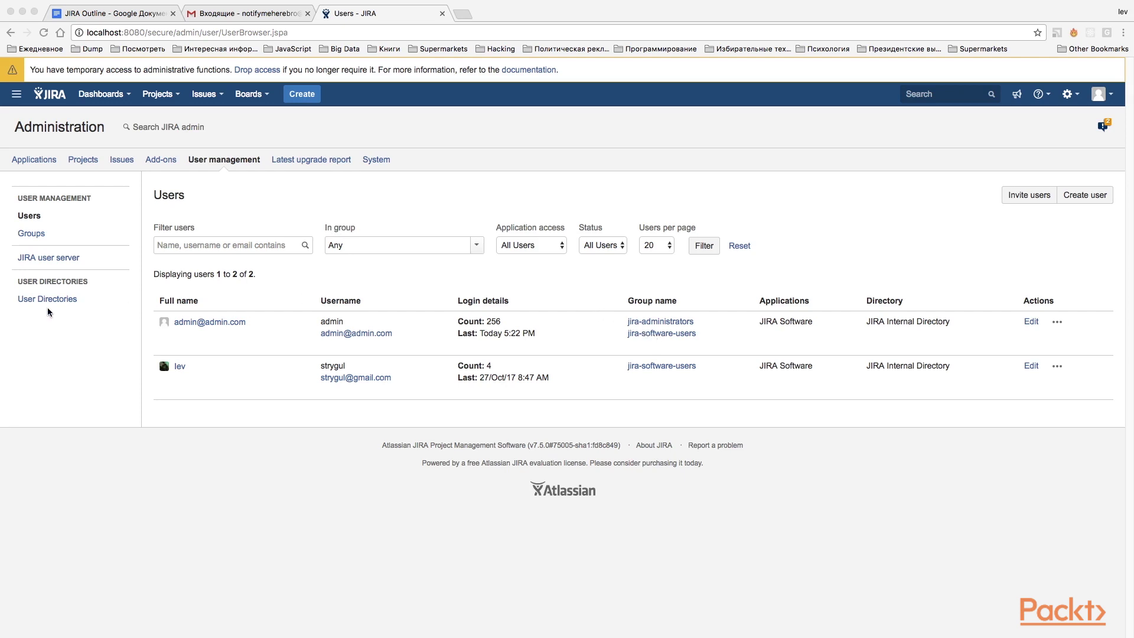
left_click(213, 393)
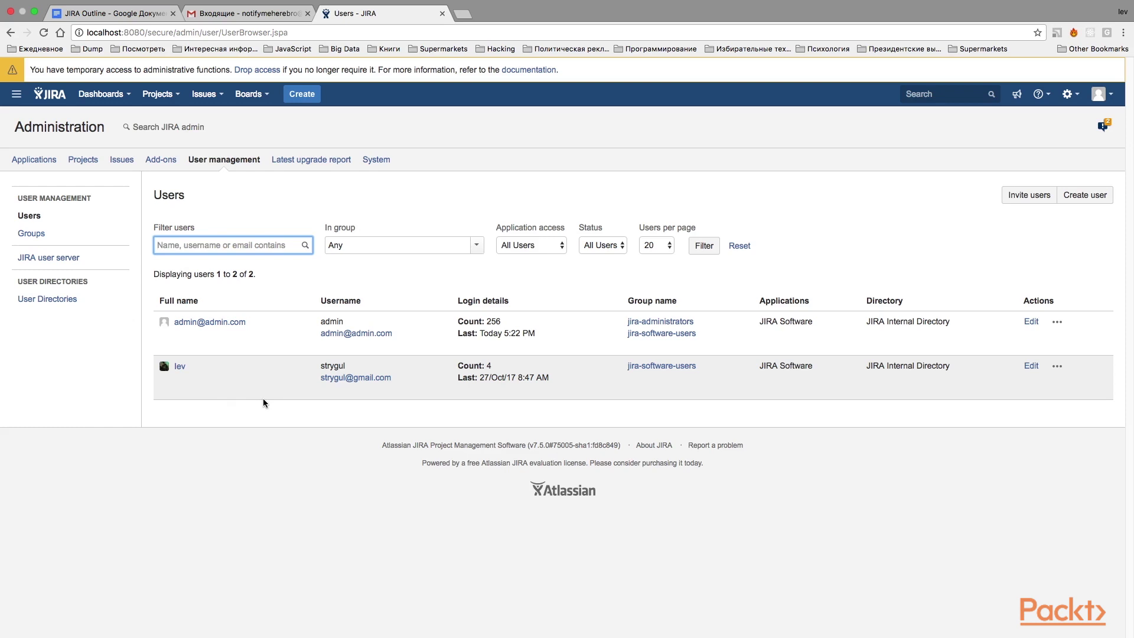
left_click_drag(208, 301, 158, 303)
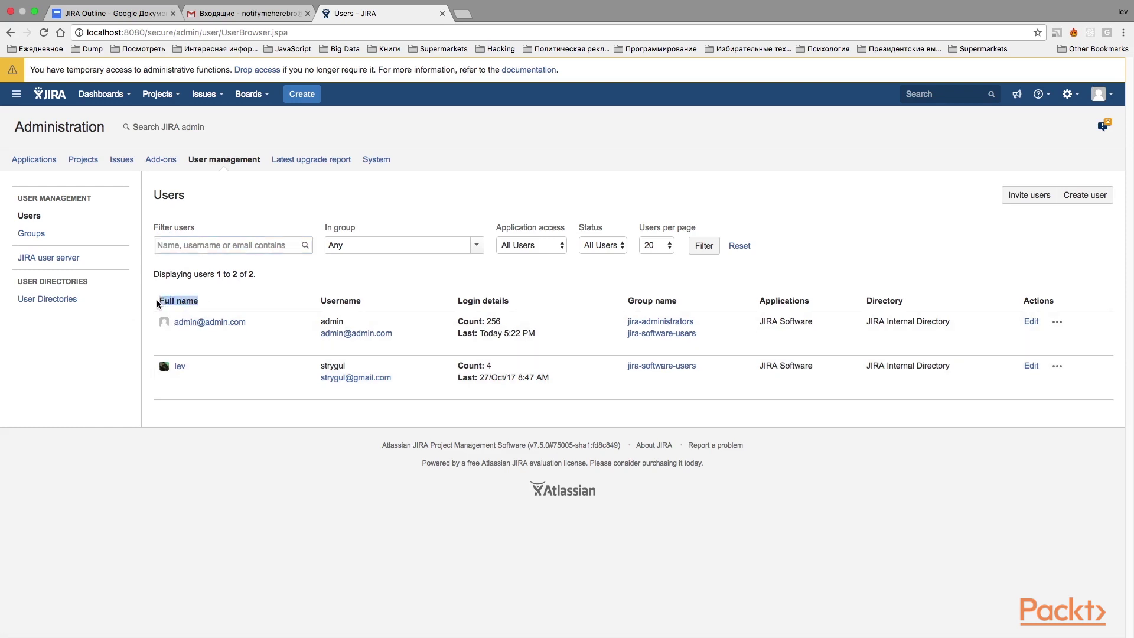
left_click_drag(310, 302, 362, 302)
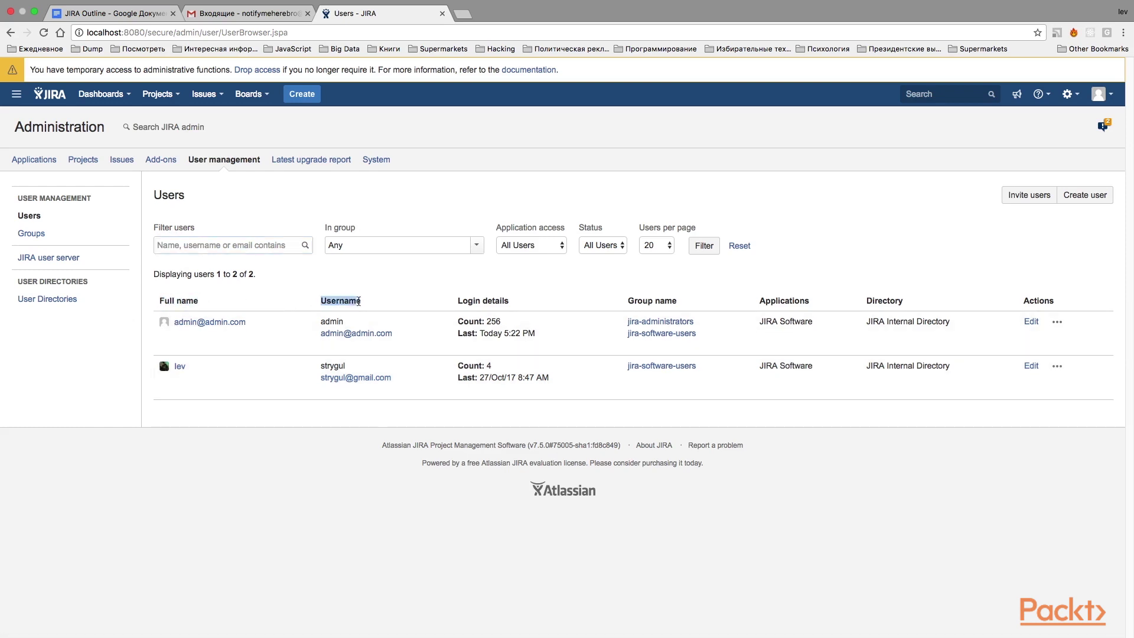
left_click_drag(449, 299, 524, 312)
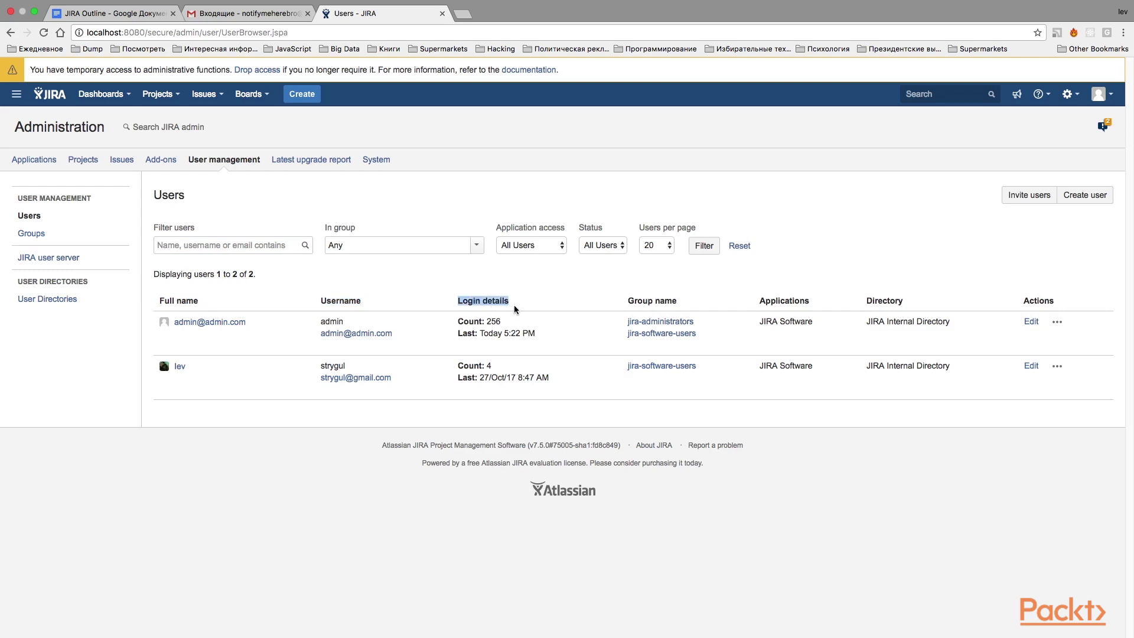
left_click_drag(623, 301, 682, 305)
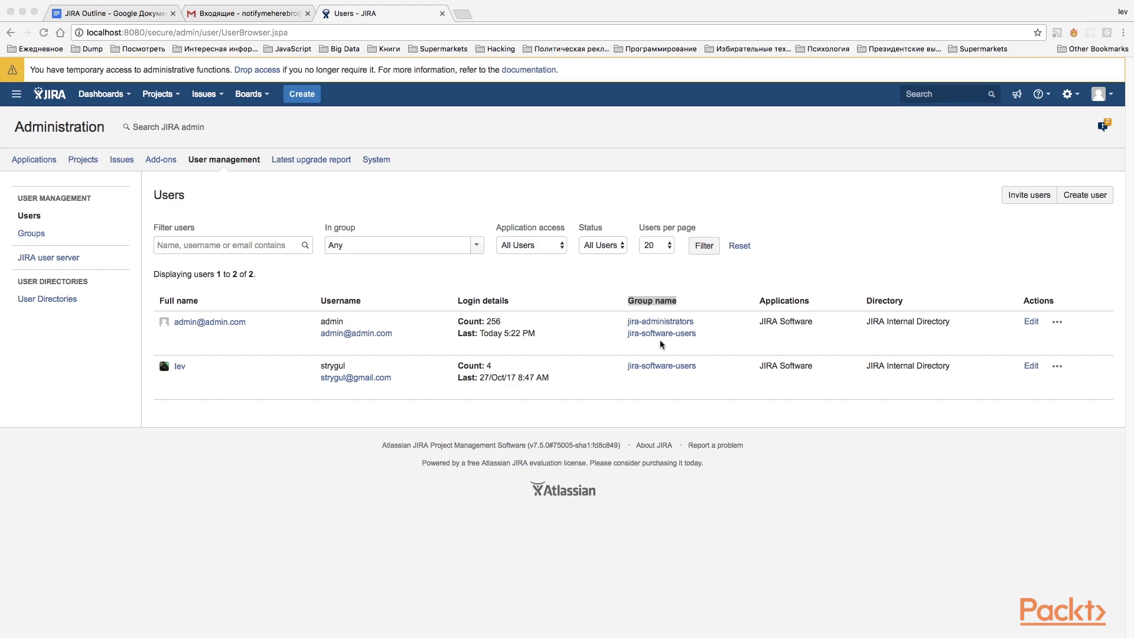
left_click(260, 323)
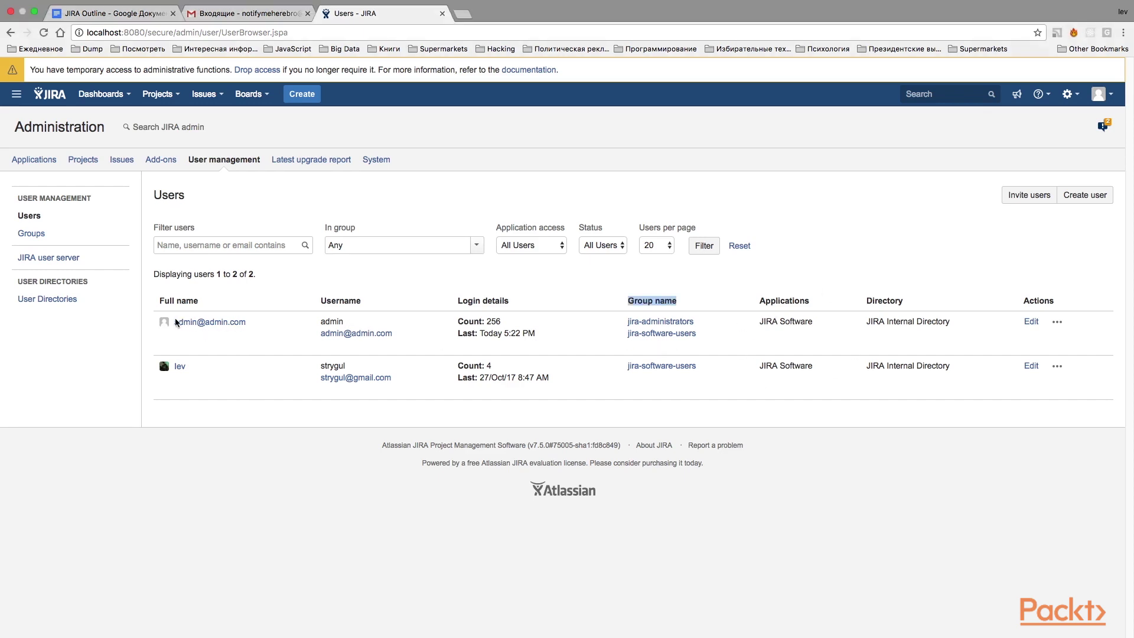
left_click_drag(705, 334, 628, 326)
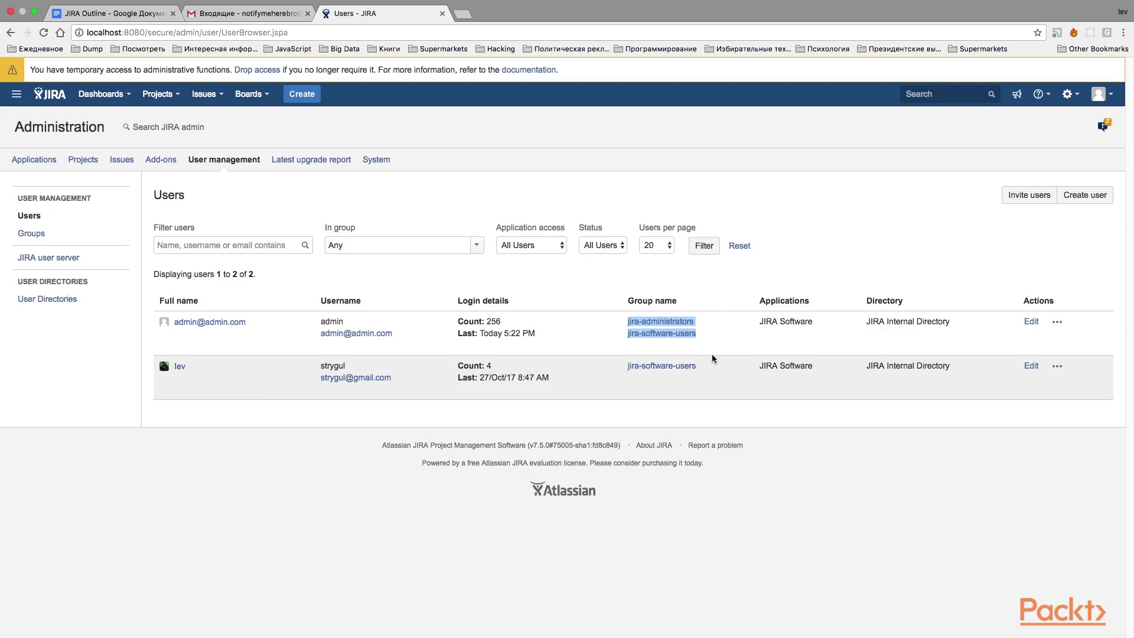
left_click_drag(758, 300, 812, 305)
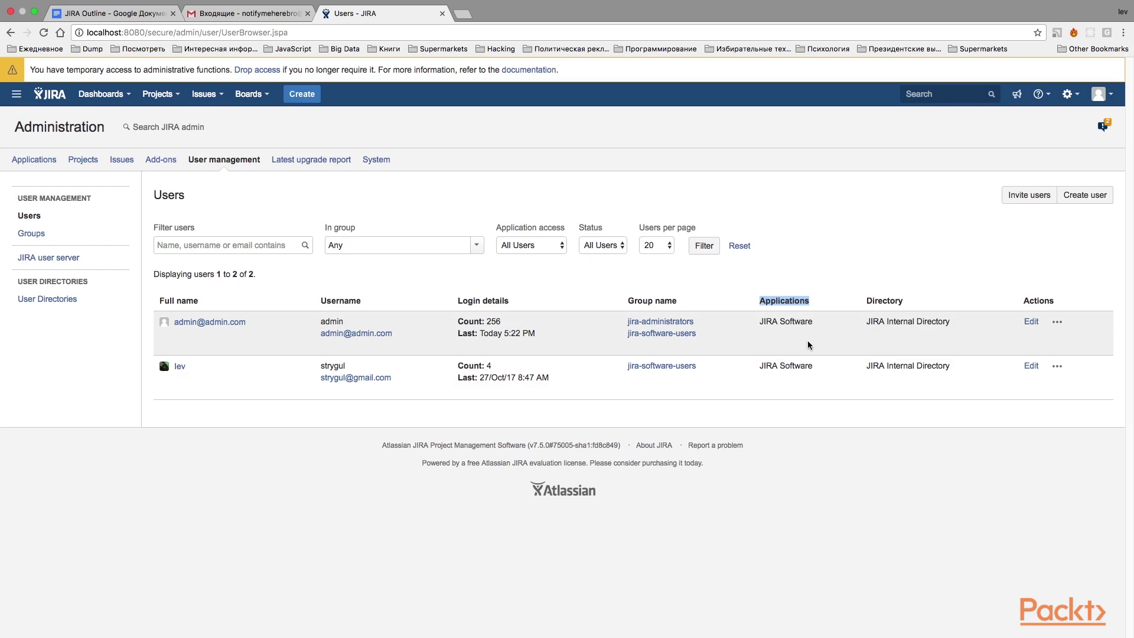
left_click_drag(865, 300, 903, 303)
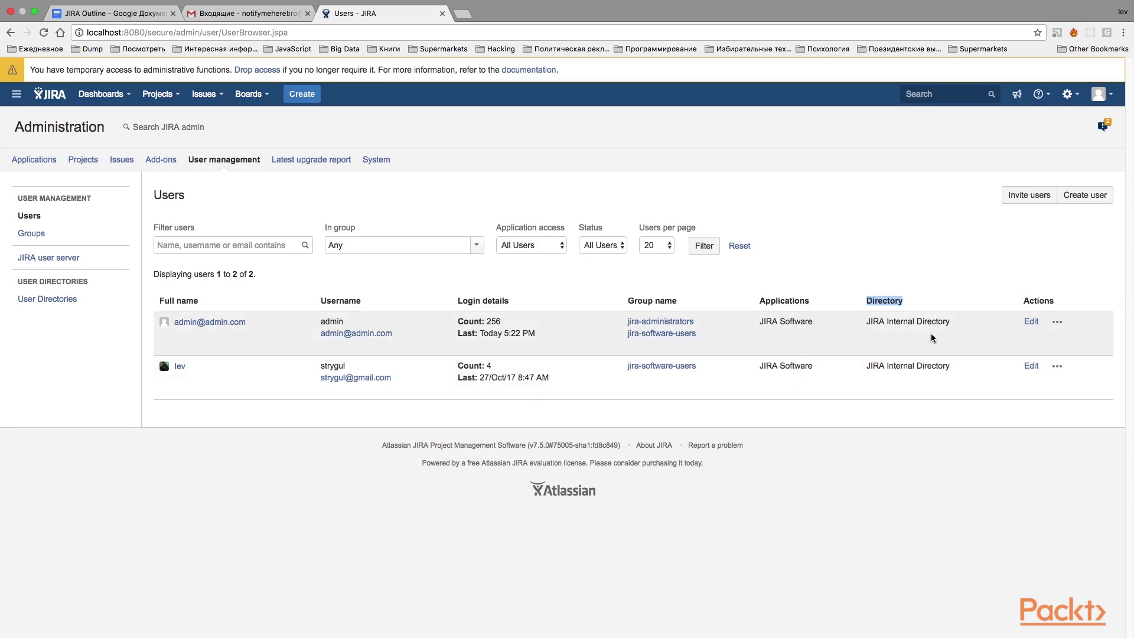
left_click_drag(952, 322, 871, 322)
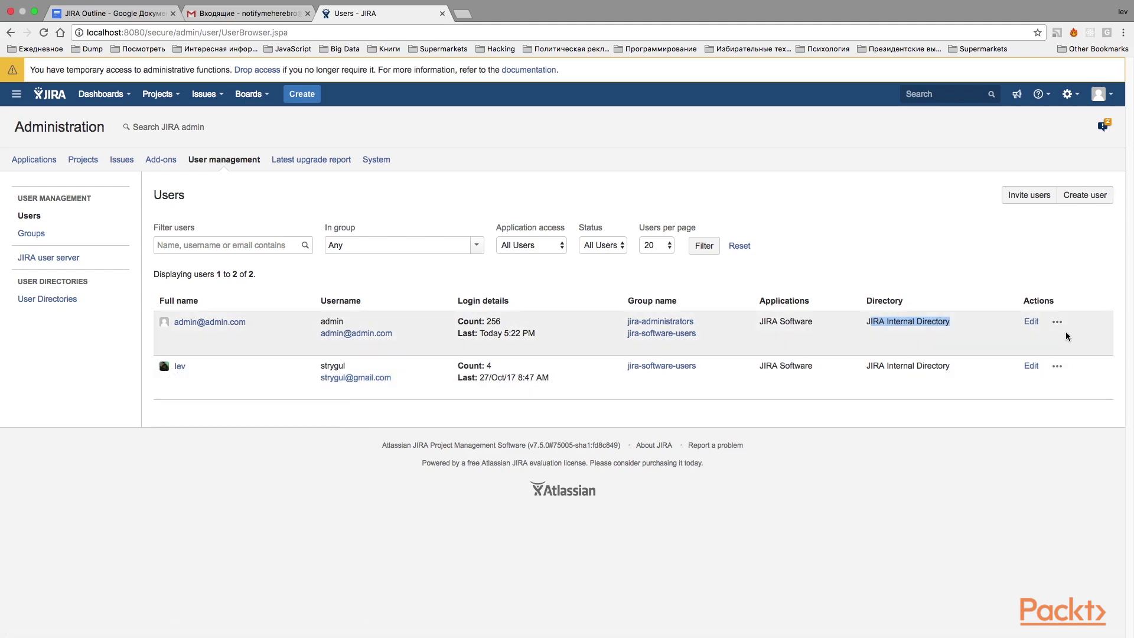
left_click_drag(1067, 302, 1020, 303)
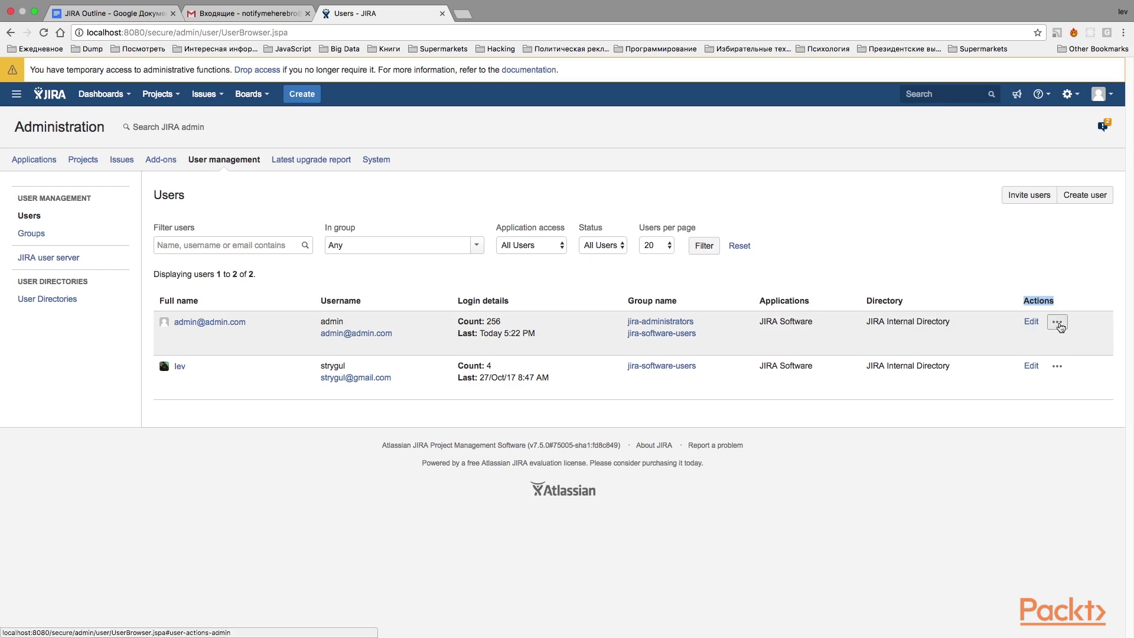
left_click(1059, 323)
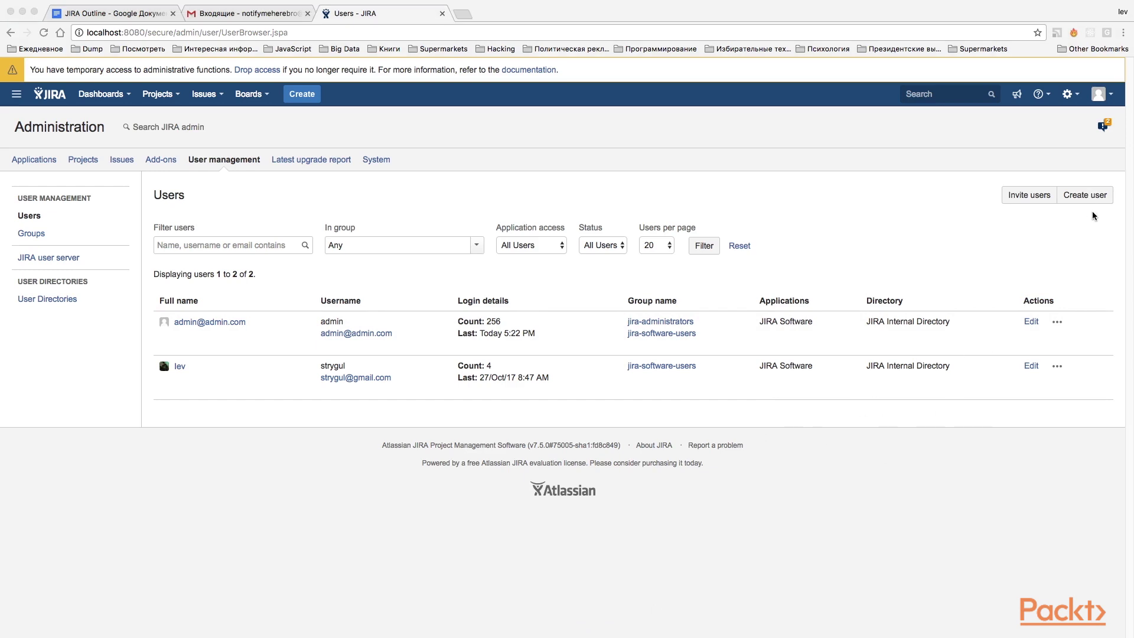
Start a new user and enter the user's e-mail address and full name
left_click(1087, 195)
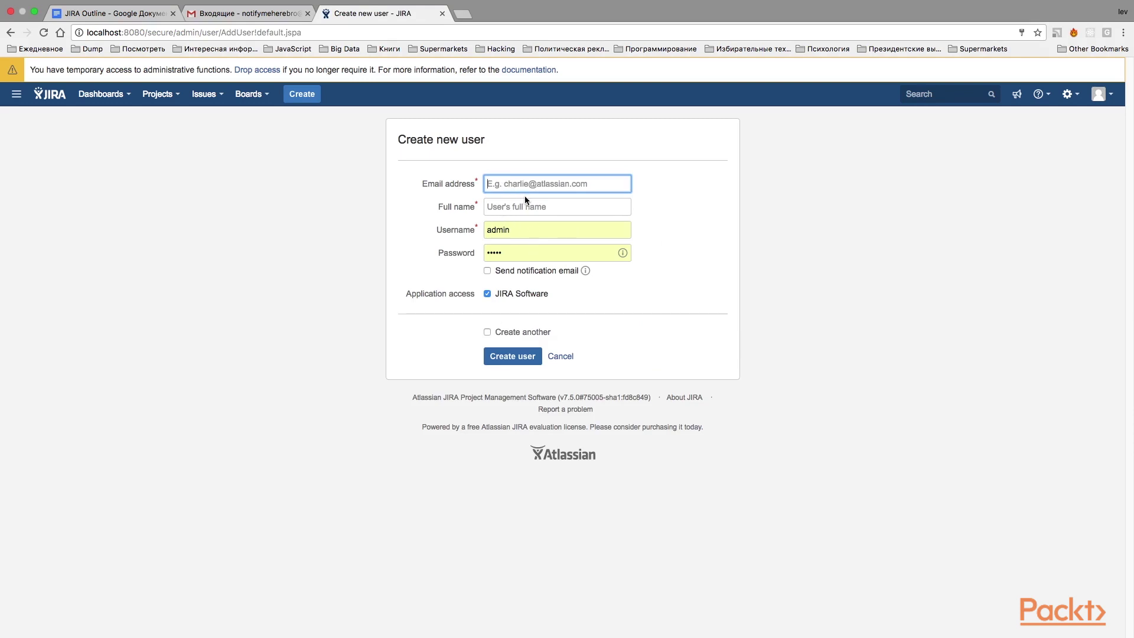
type("foo@foo.com")
key("Tab")
type("Foo")
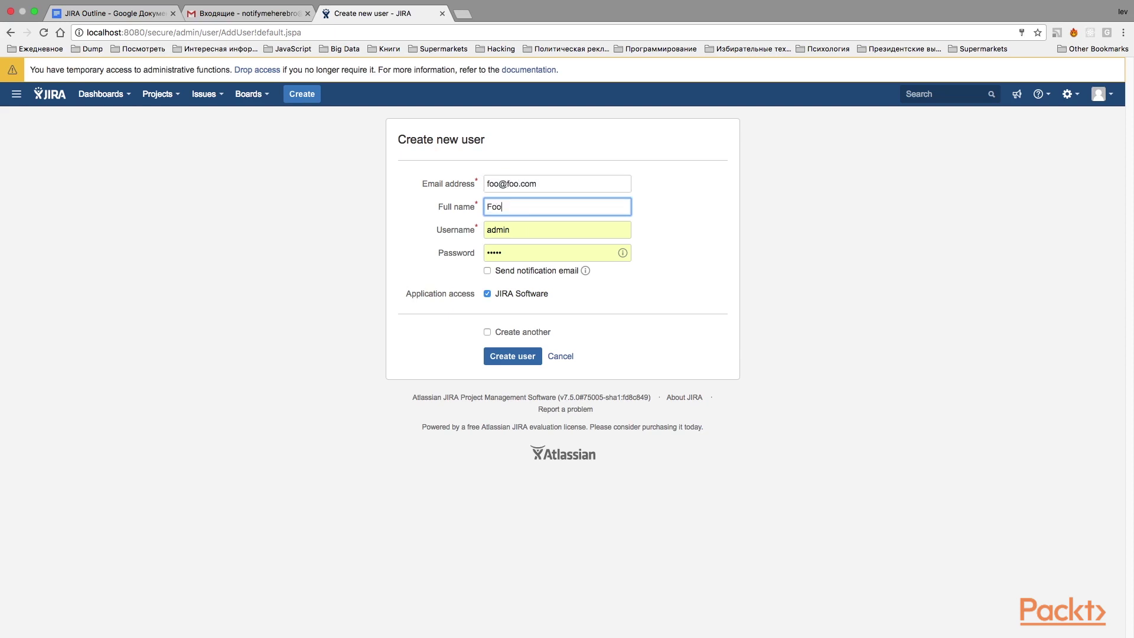
Replace the autofilled username with the new username and enter a password
left_click(534, 227)
key("BackSpace")
key("BackSpace")
key("BackSpace")
key("BackSpace")
key("BackSpace")
type("foo")
key("Tab")
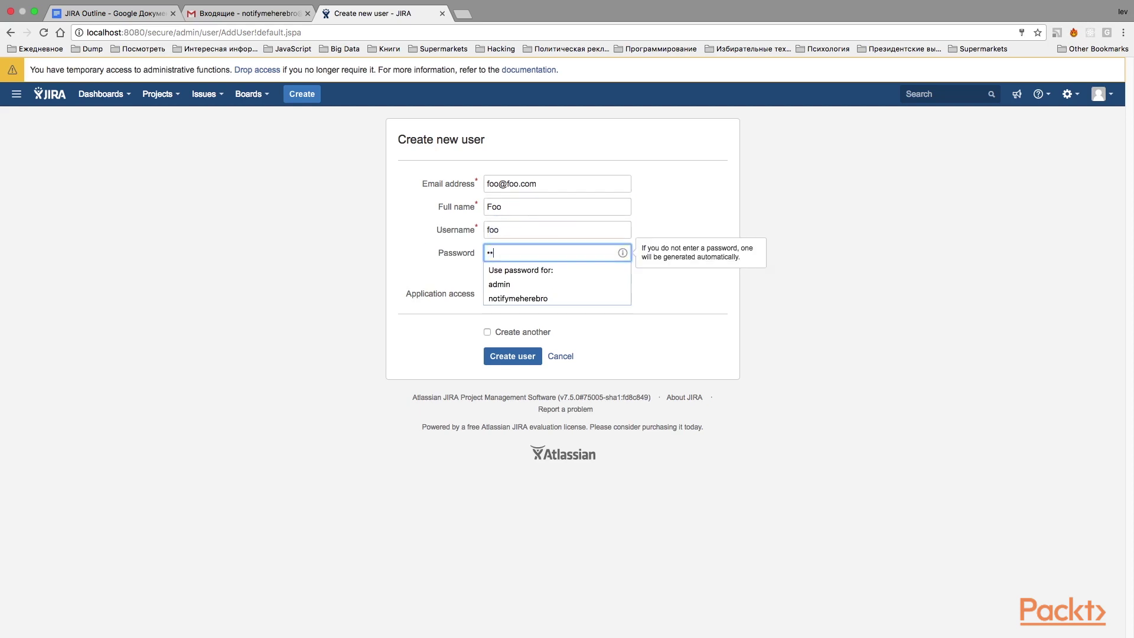
left_click(413, 241)
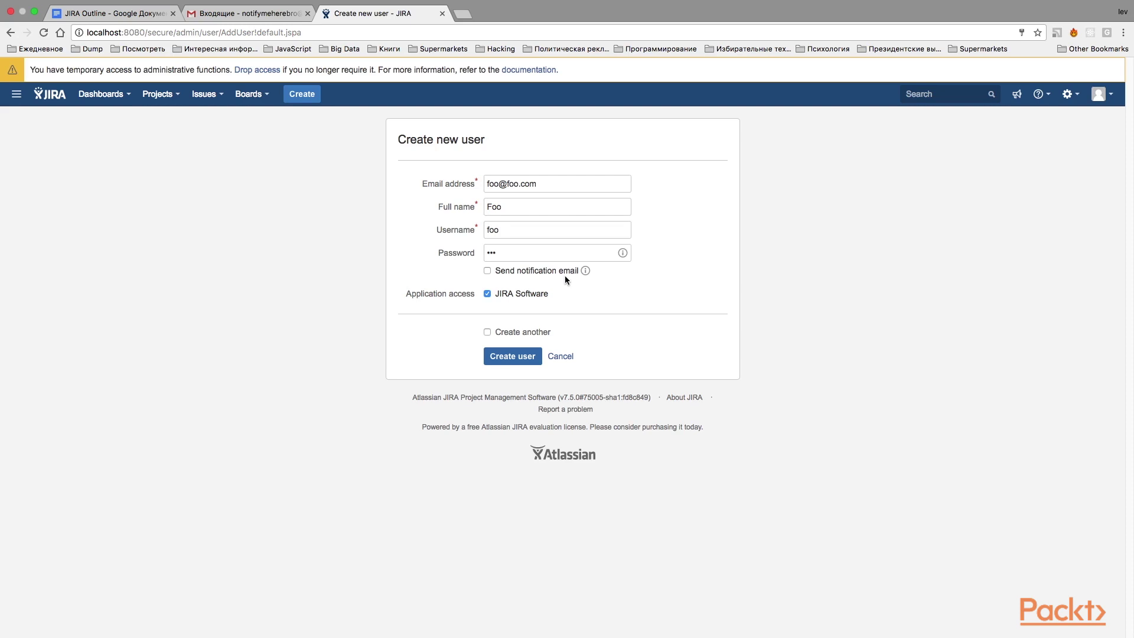
Review the entered details, enable Create another, and submit the new user
left_click_drag(539, 184, 469, 186)
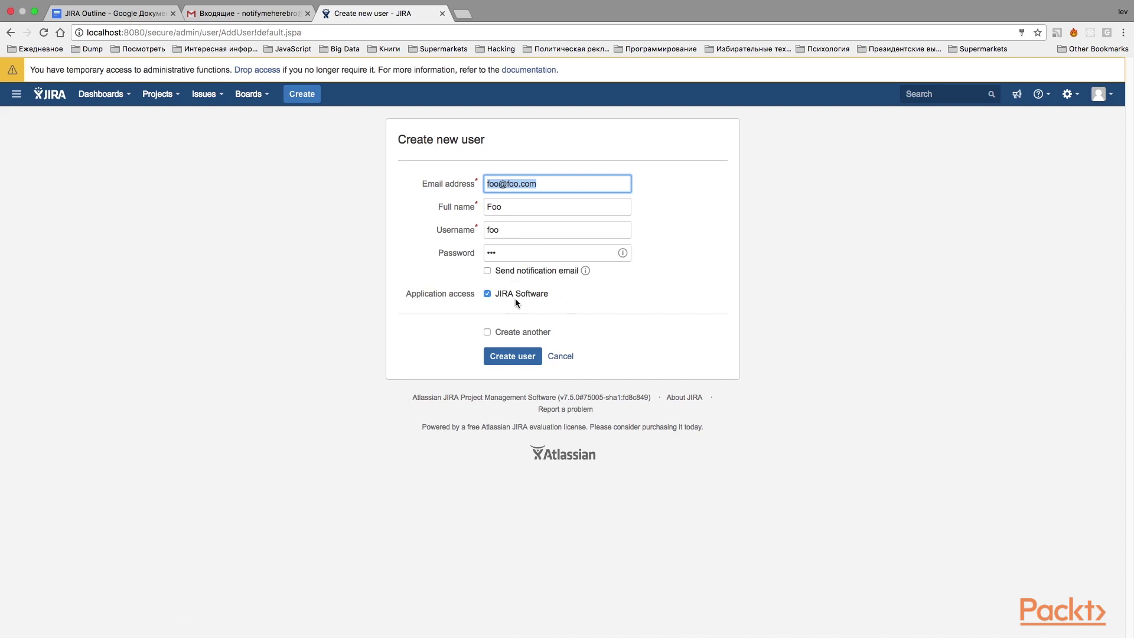
left_click_drag(412, 293, 479, 302)
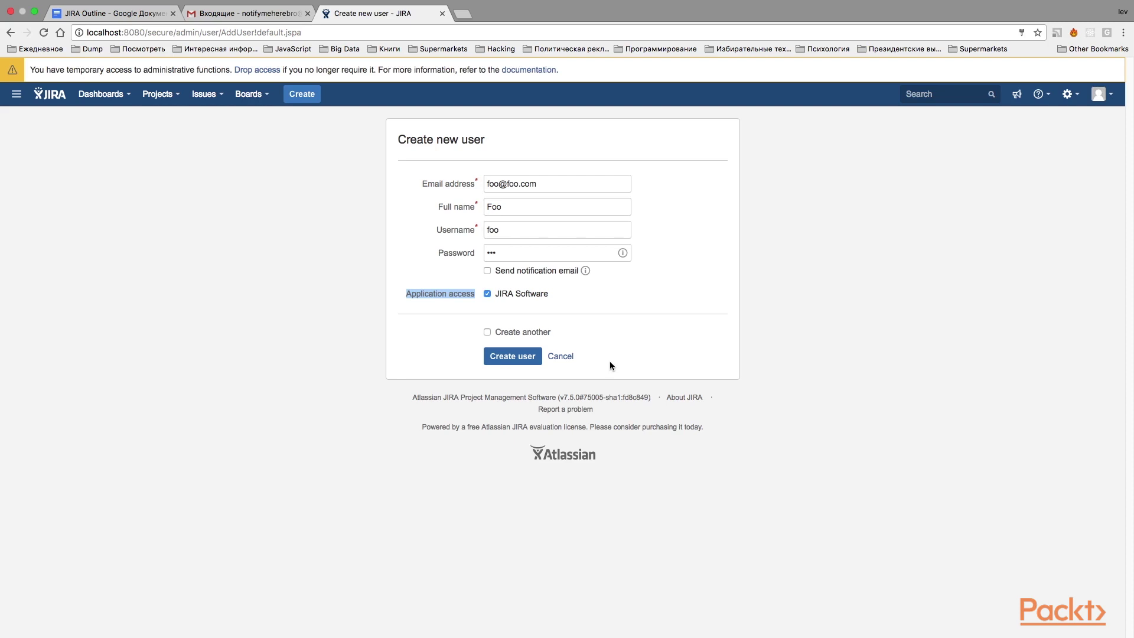
left_click(509, 296)
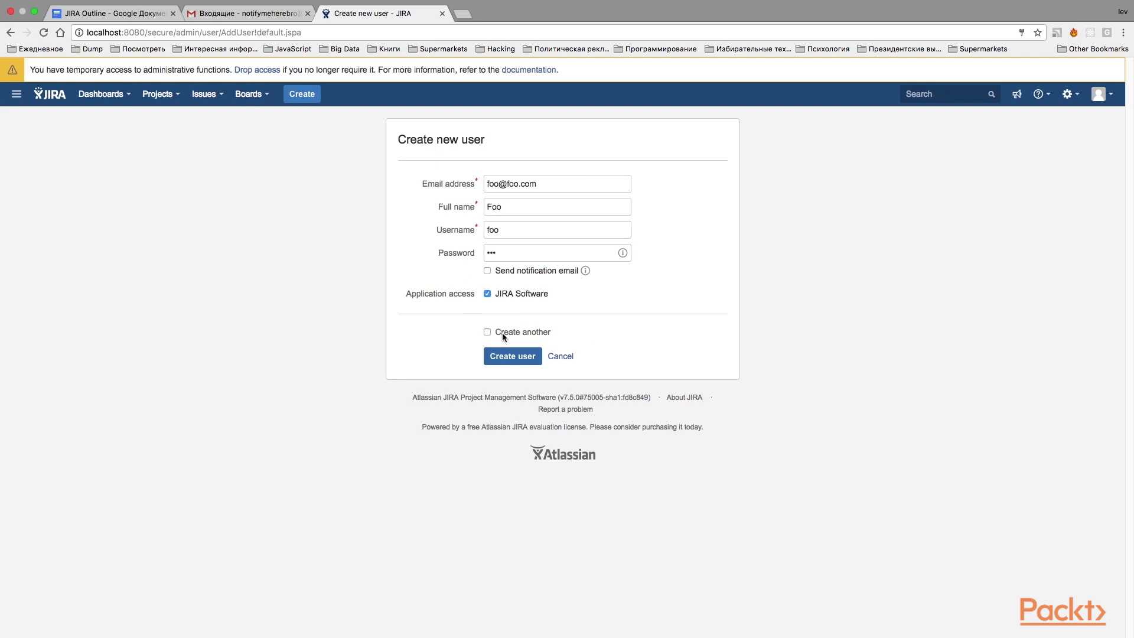
left_click(487, 332)
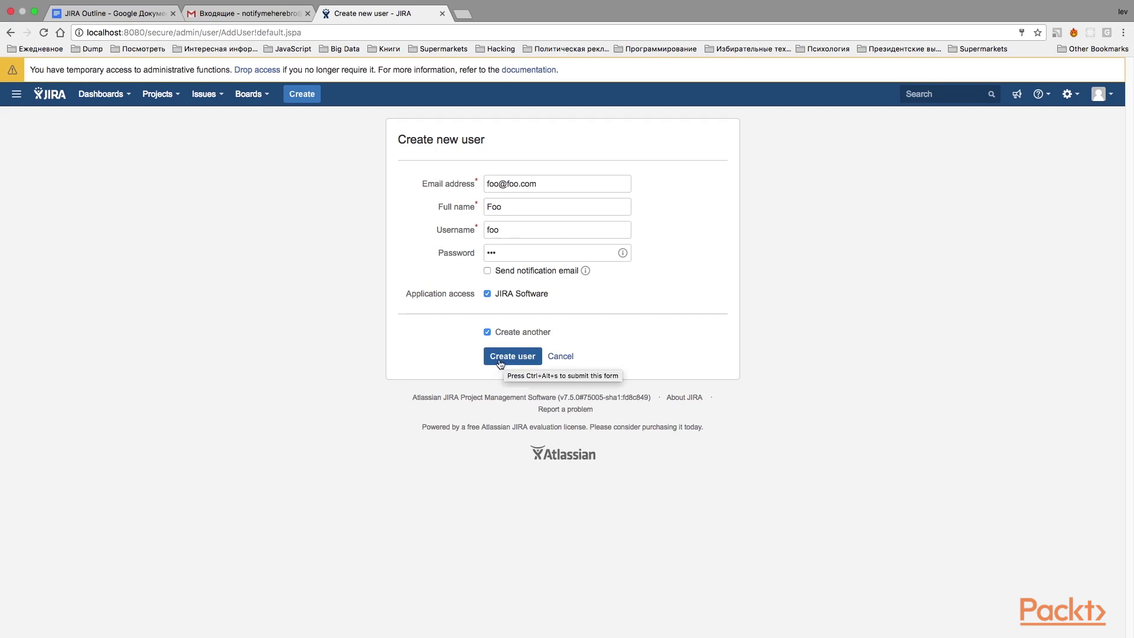
left_click(501, 358)
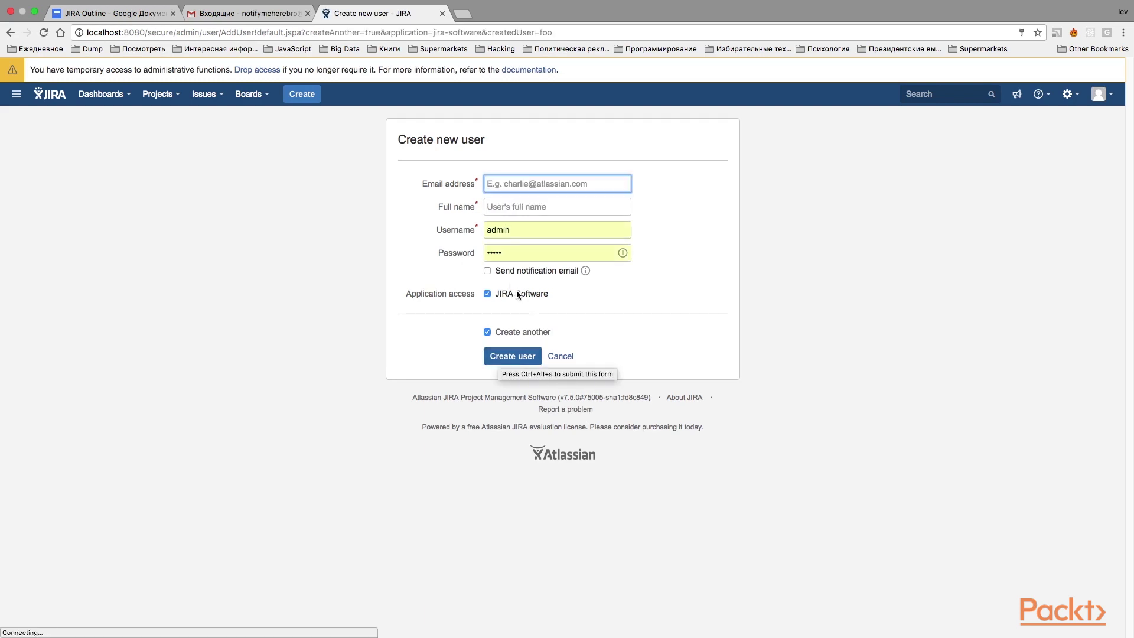
Switch Create another off and enter the second user's e-mail address
left_click(488, 331)
left_click(527, 186)
type("bar@")
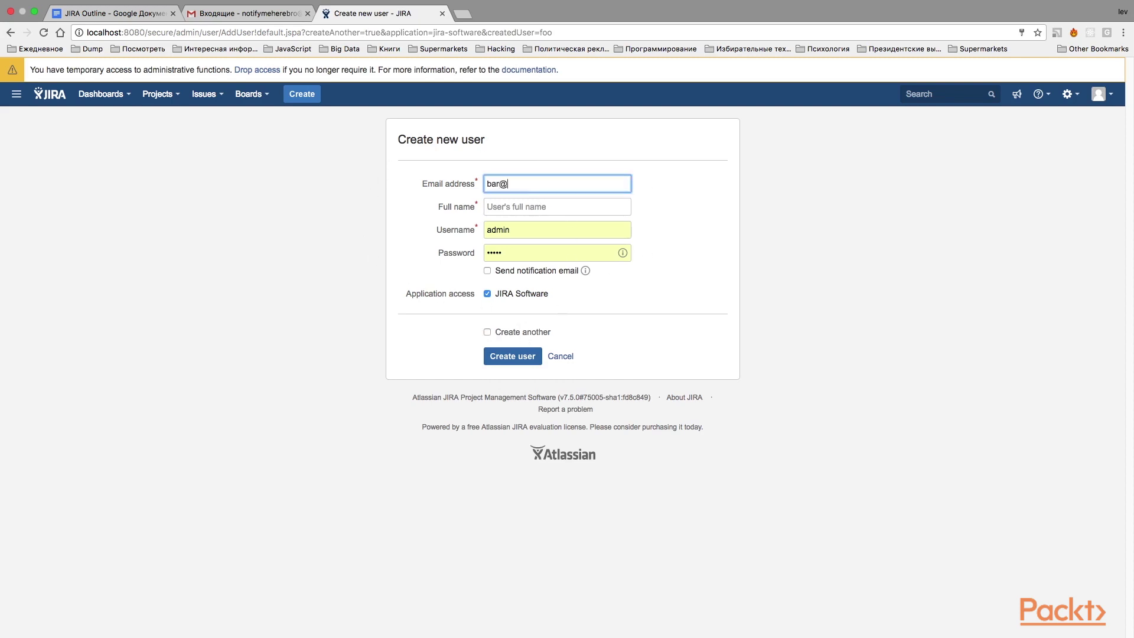
type("bar.com")
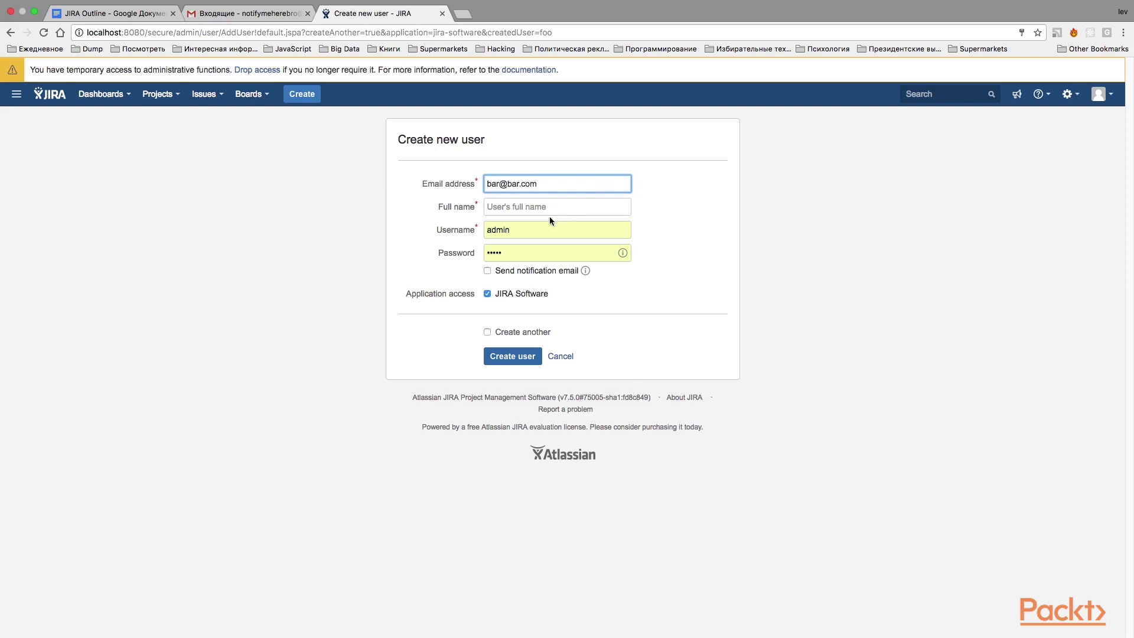
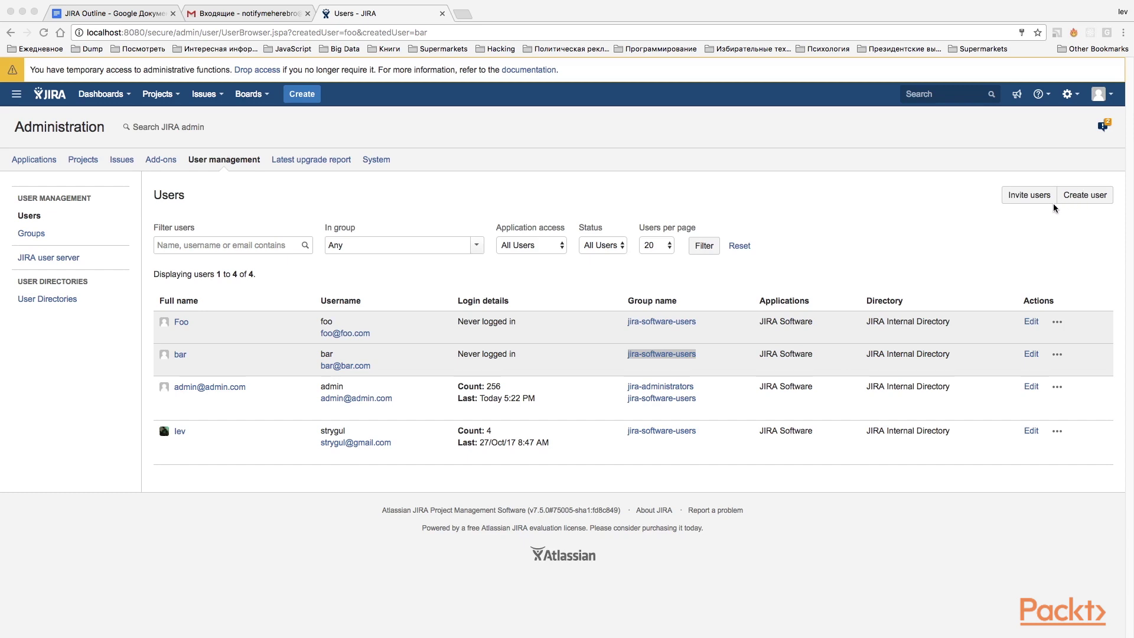
Open the Invite users form from the JIRA Users page and focus the Email addresses field
left_click(1025, 198)
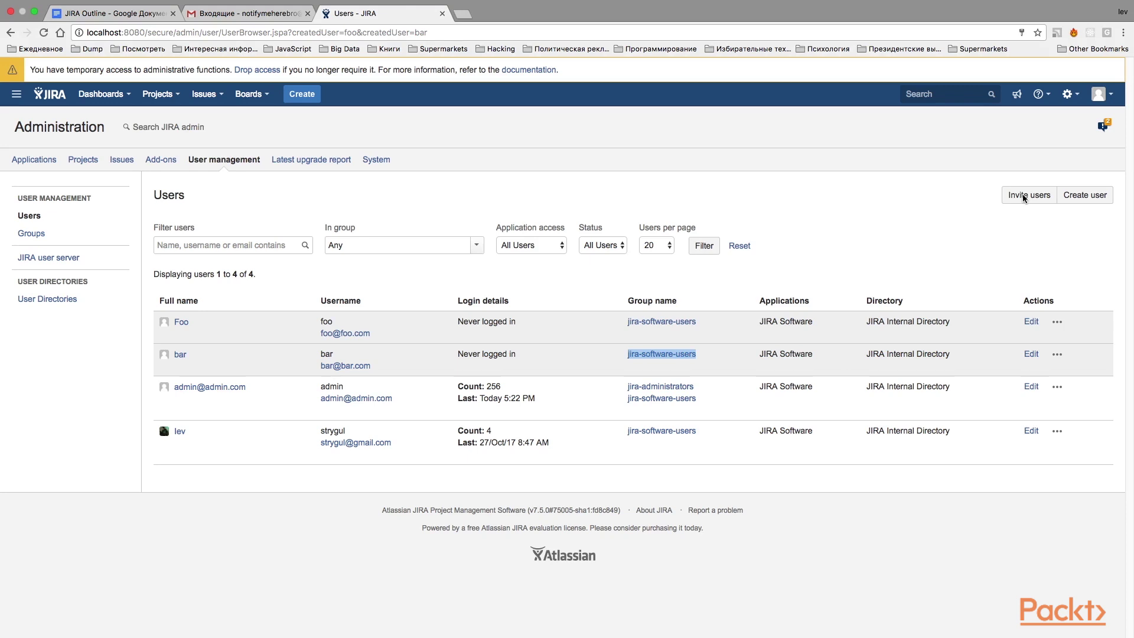
left_click(1024, 196)
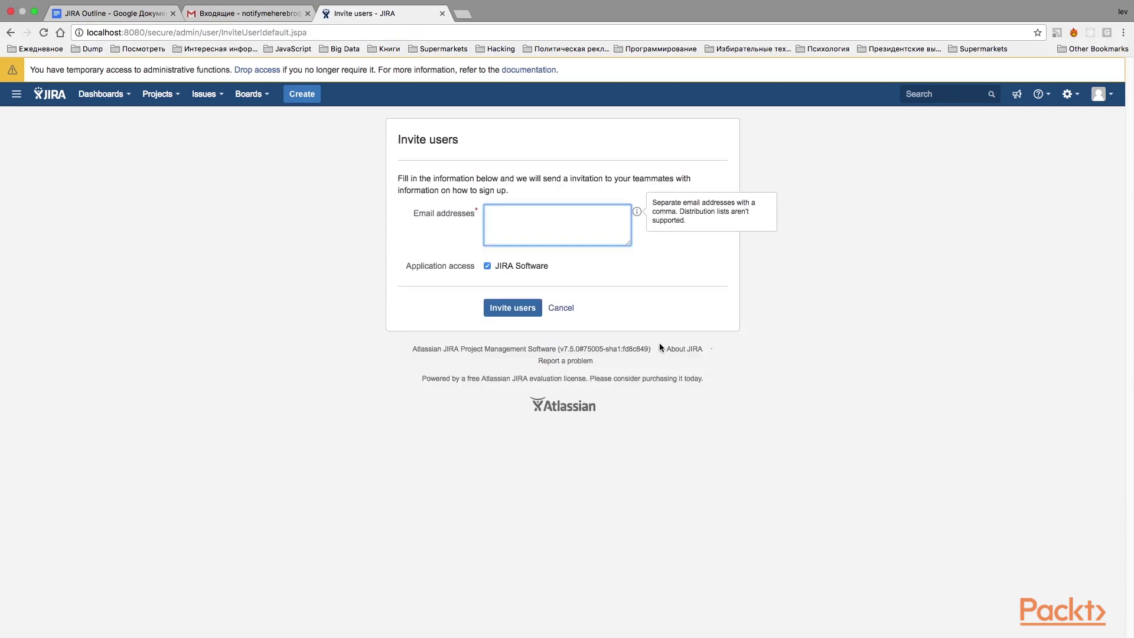
left_click(519, 232)
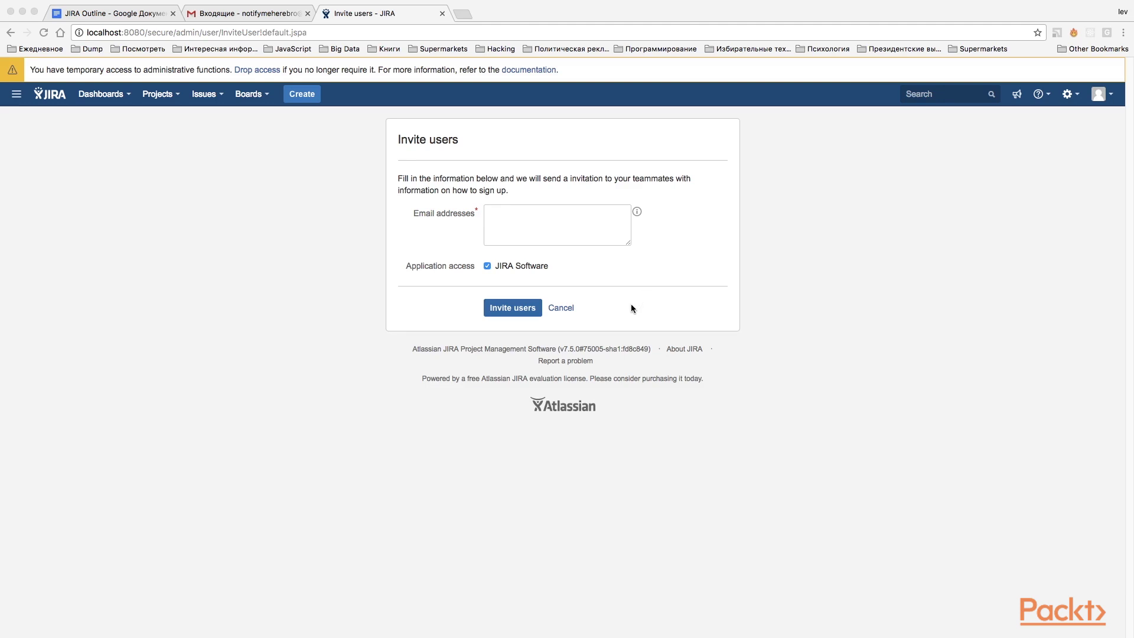
Enter the invitee's Gmail address and send the invitation with JIRA Software access
left_click(510, 232)
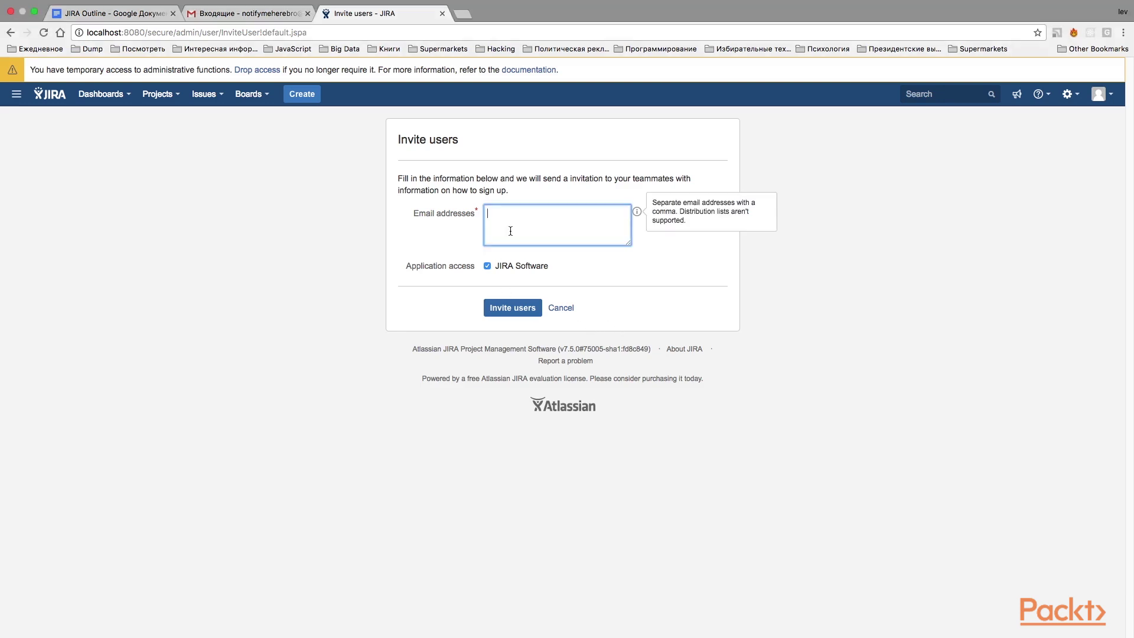
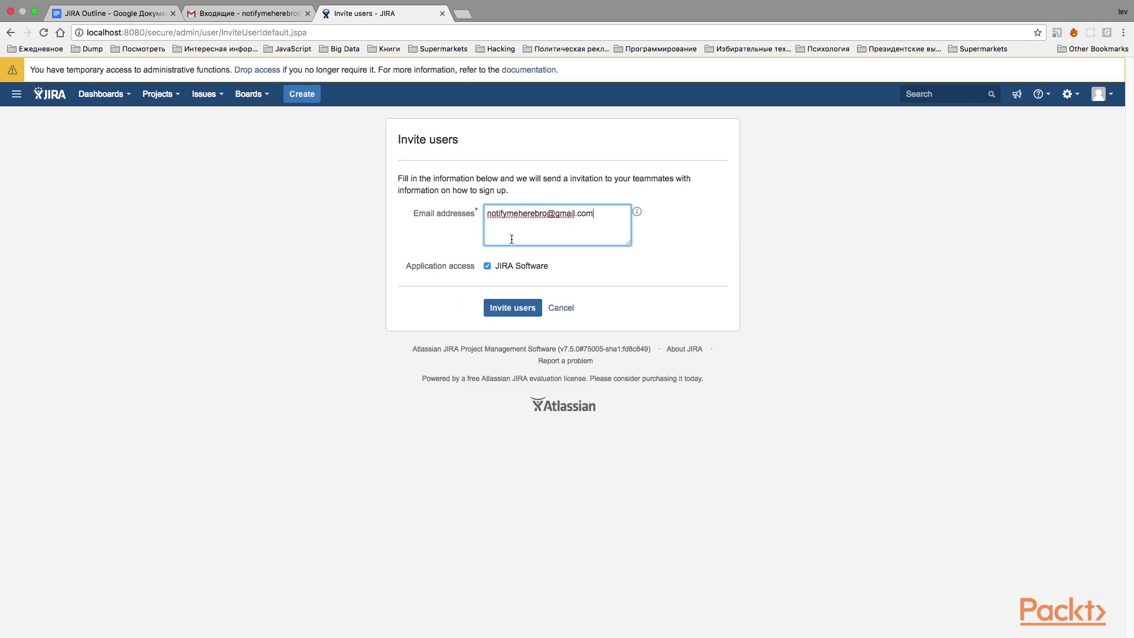
left_click(518, 309)
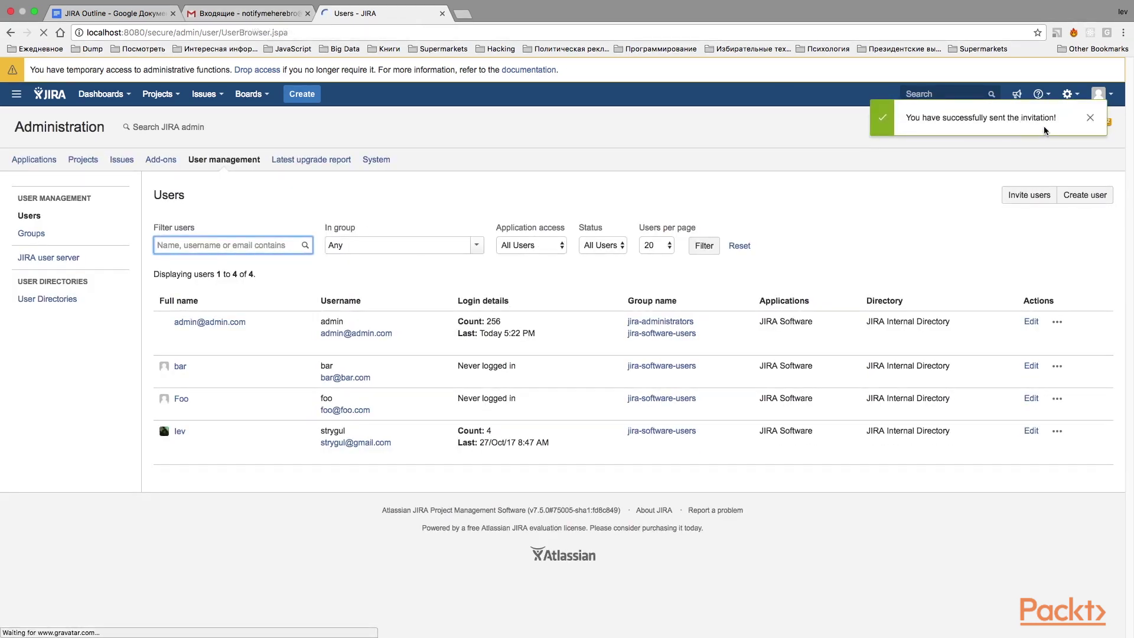
Check Gmail for the invitation, then reopen JIRA's Invite users form
left_click(247, 14)
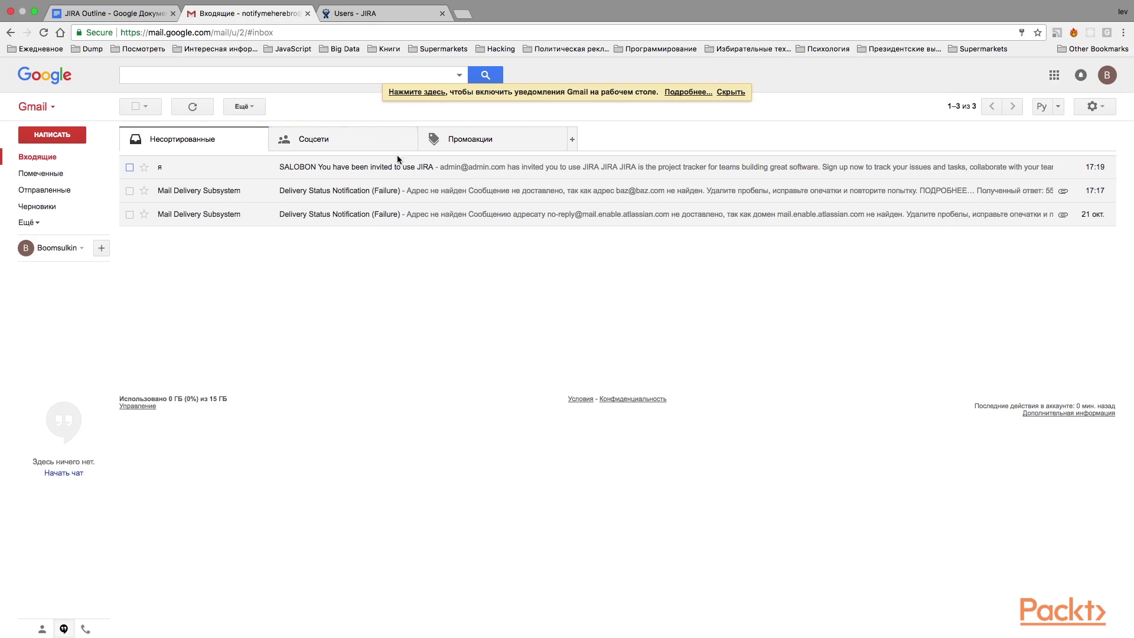
left_click(368, 8)
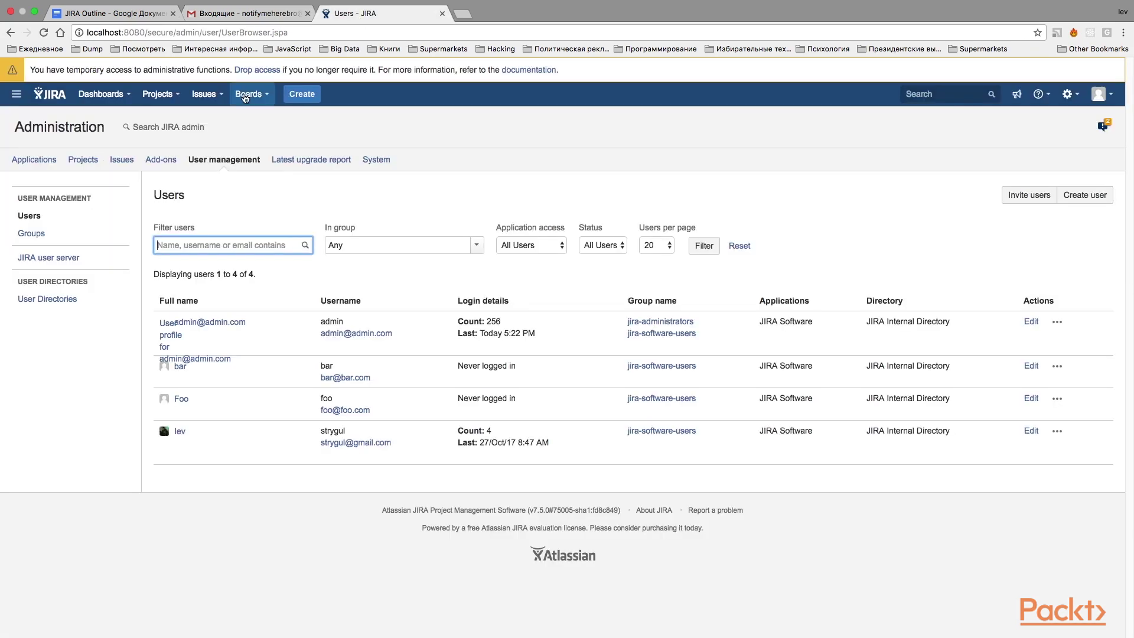
left_click(1031, 195)
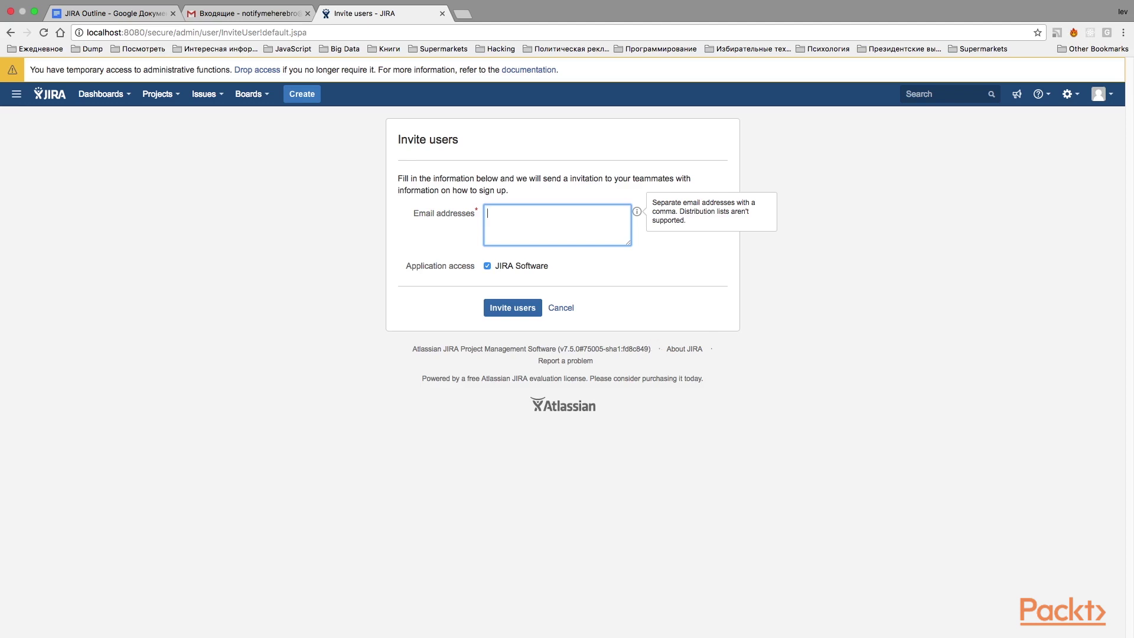
Glance at Gmail, then go to the JIRA System Dashboard via the logo
left_click(230, 14)
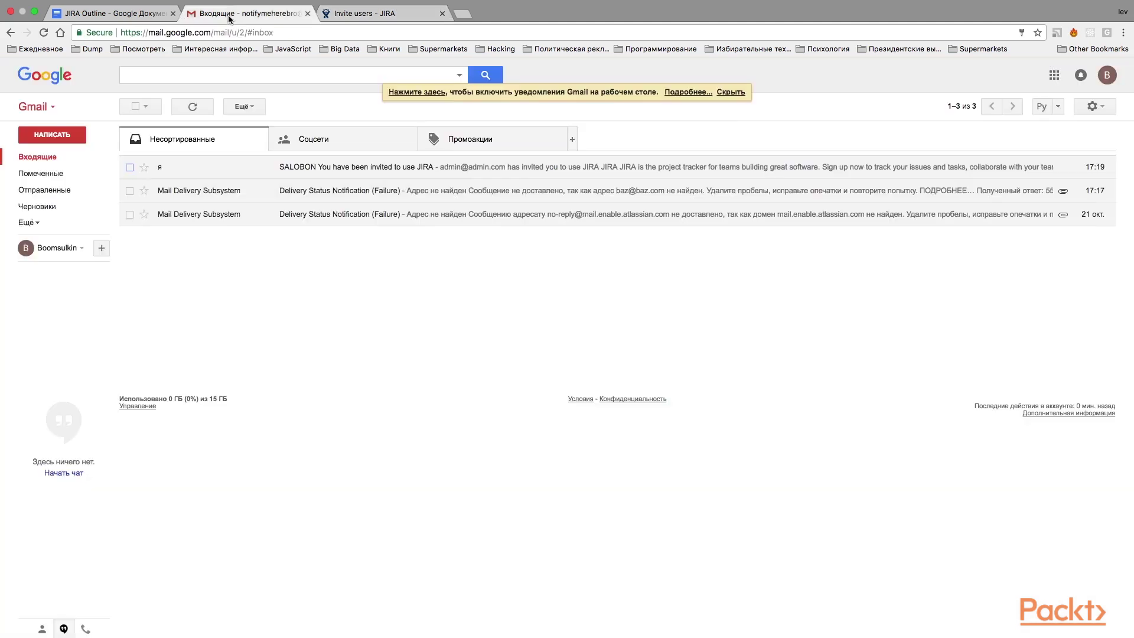
left_click(382, 13)
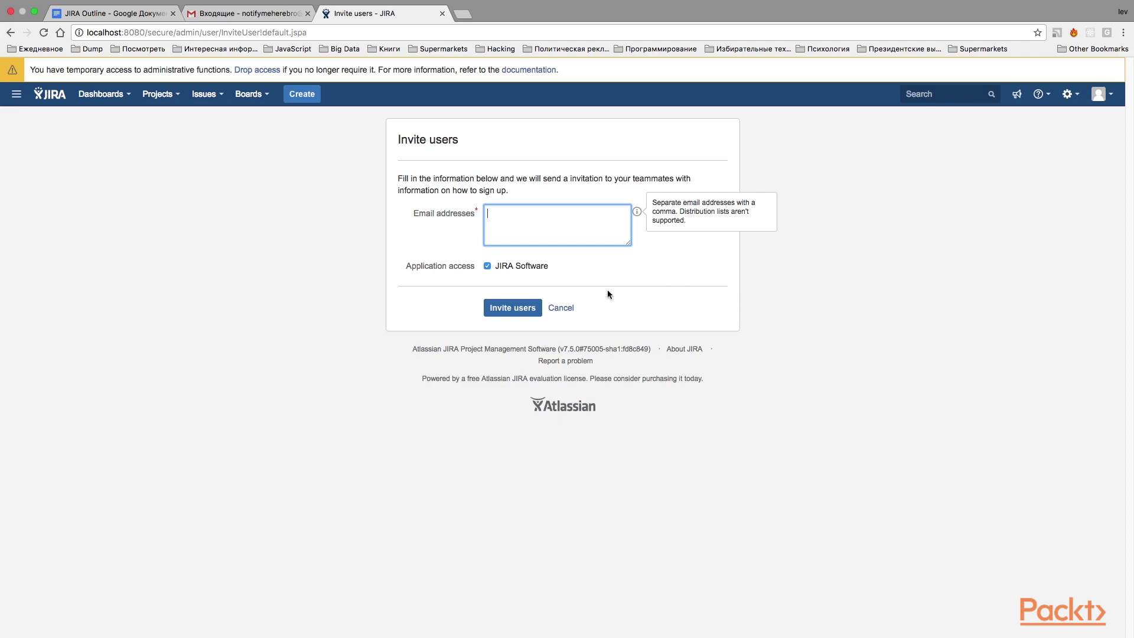
left_click(48, 96)
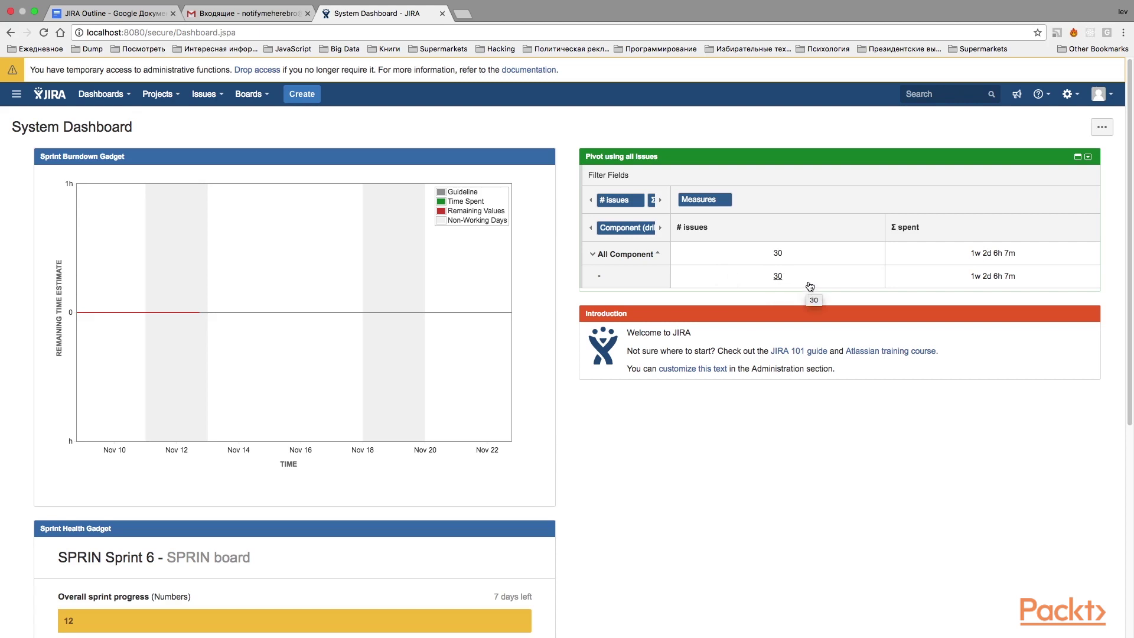
Log out of the administrator account and log back in with the saved credentials
scroll(810, 289, "down", 3)
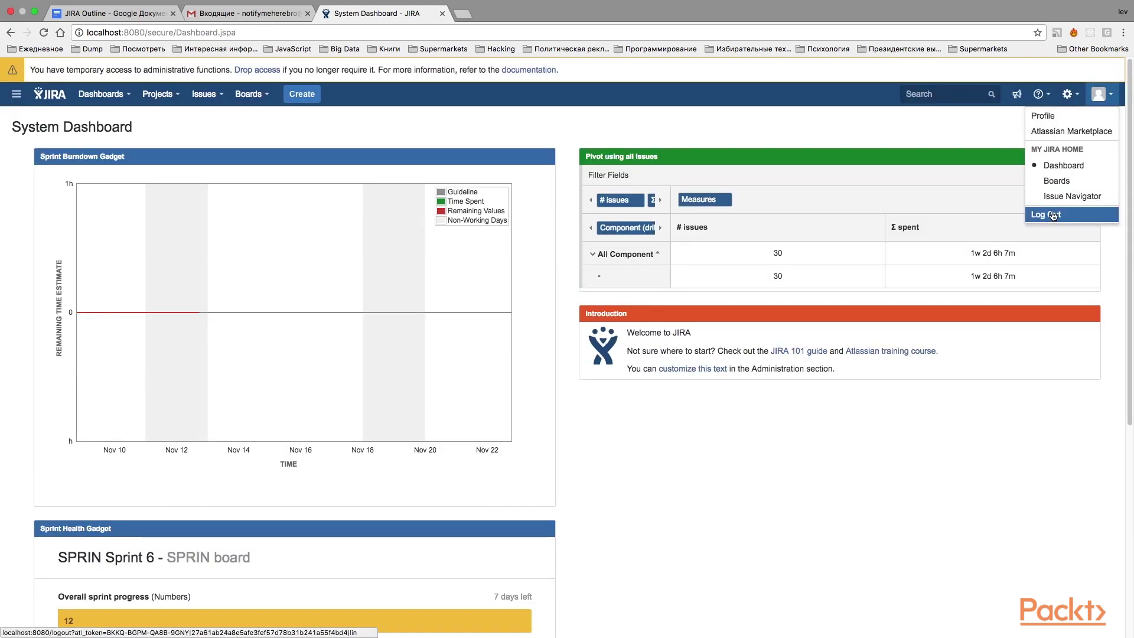
left_click(1051, 211)
left_click(570, 225)
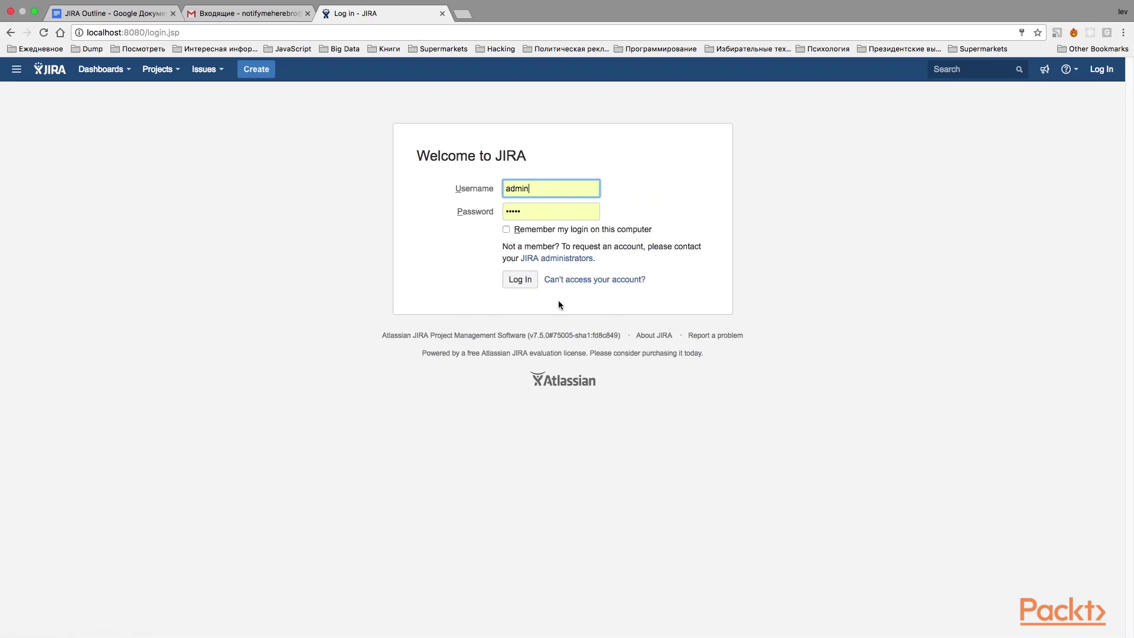
left_click_drag(563, 247, 594, 264)
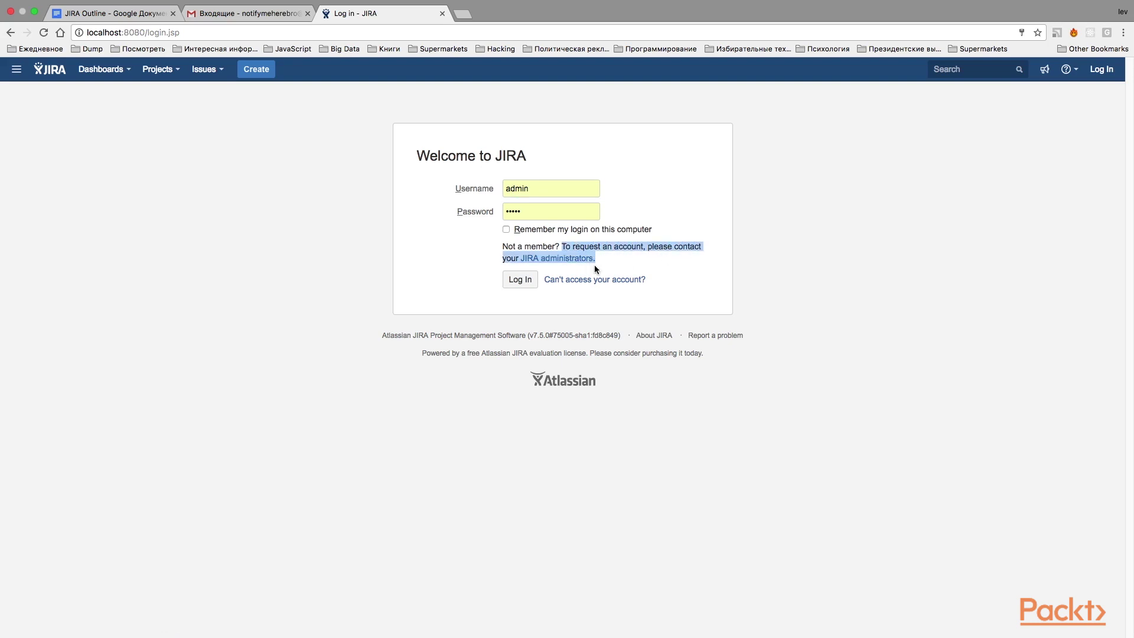
left_click(527, 282)
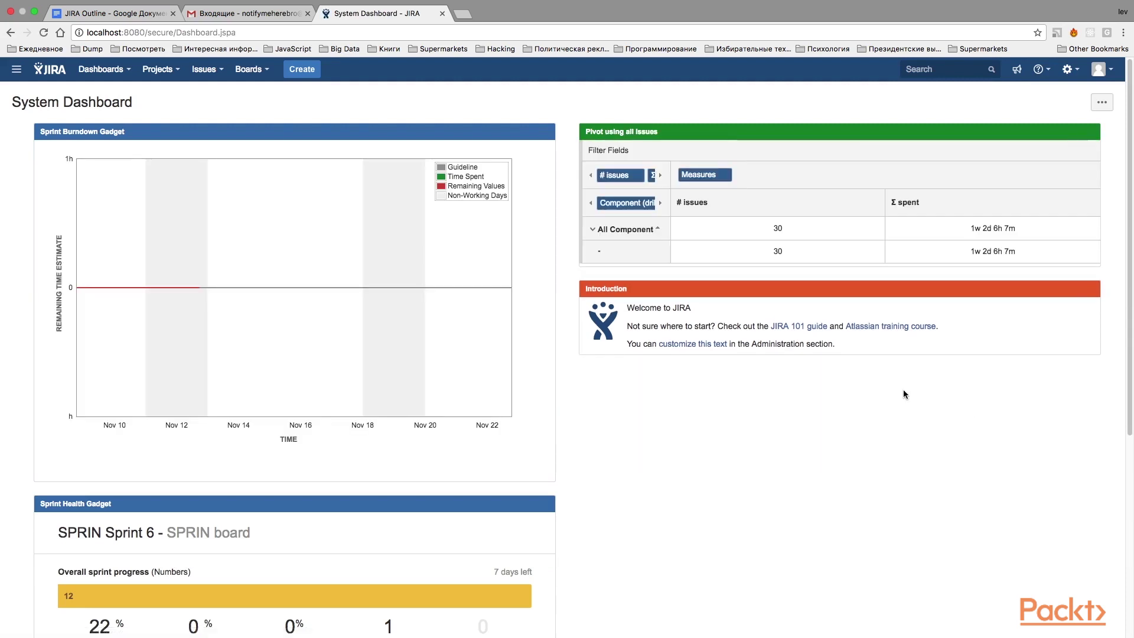
left_click(1067, 69)
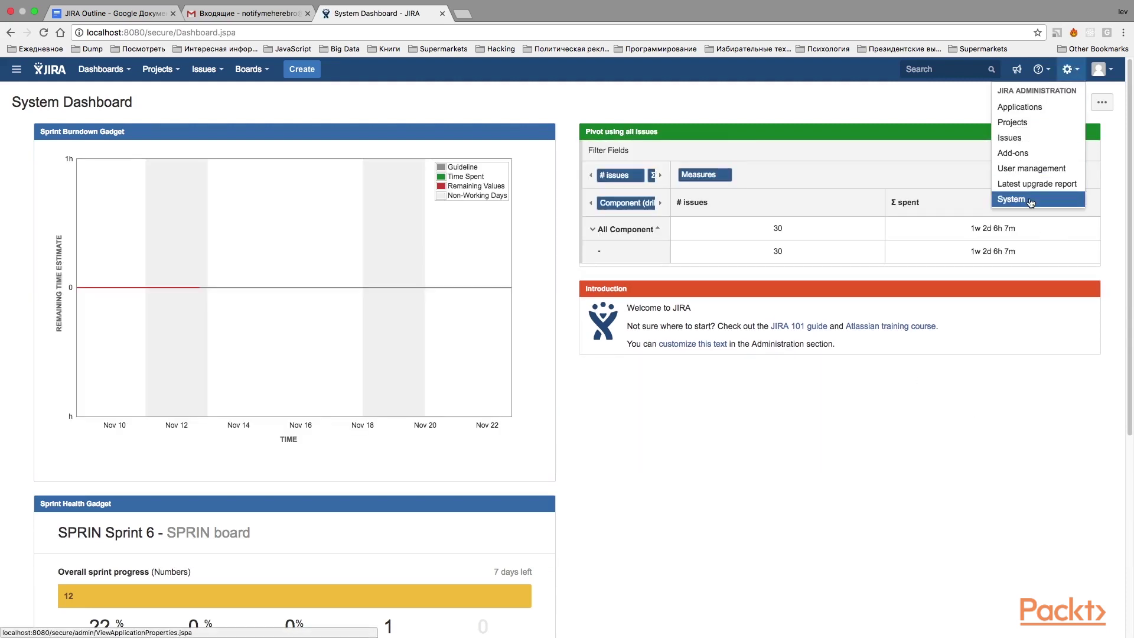
Open General configuration via admin quick search for 'general', confirming administrator access
left_click(784, 111)
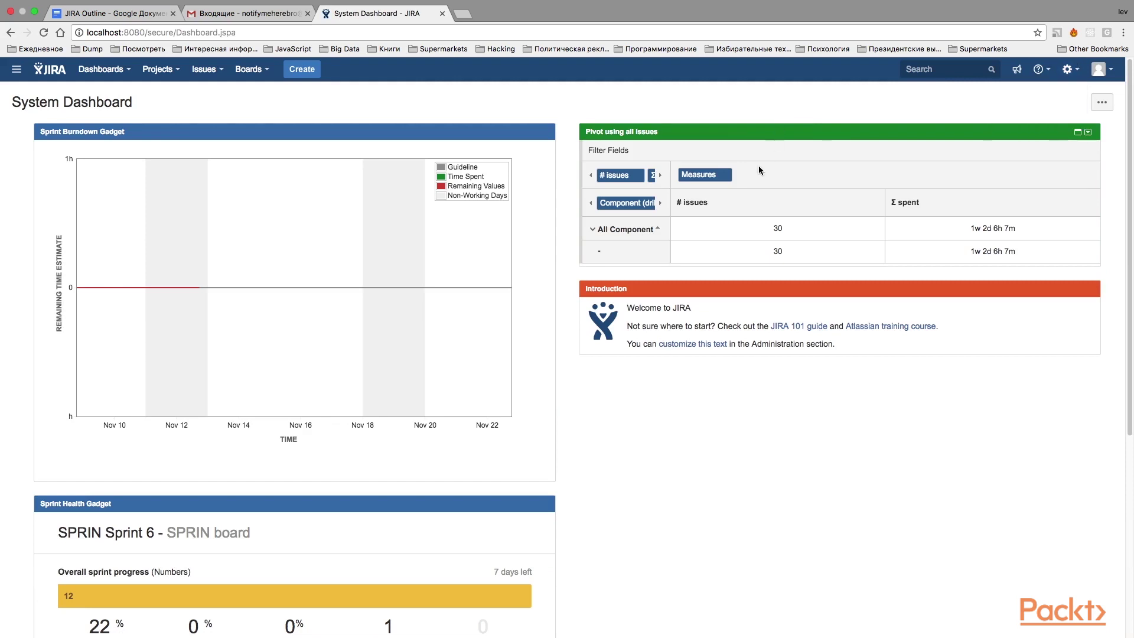
key("period")
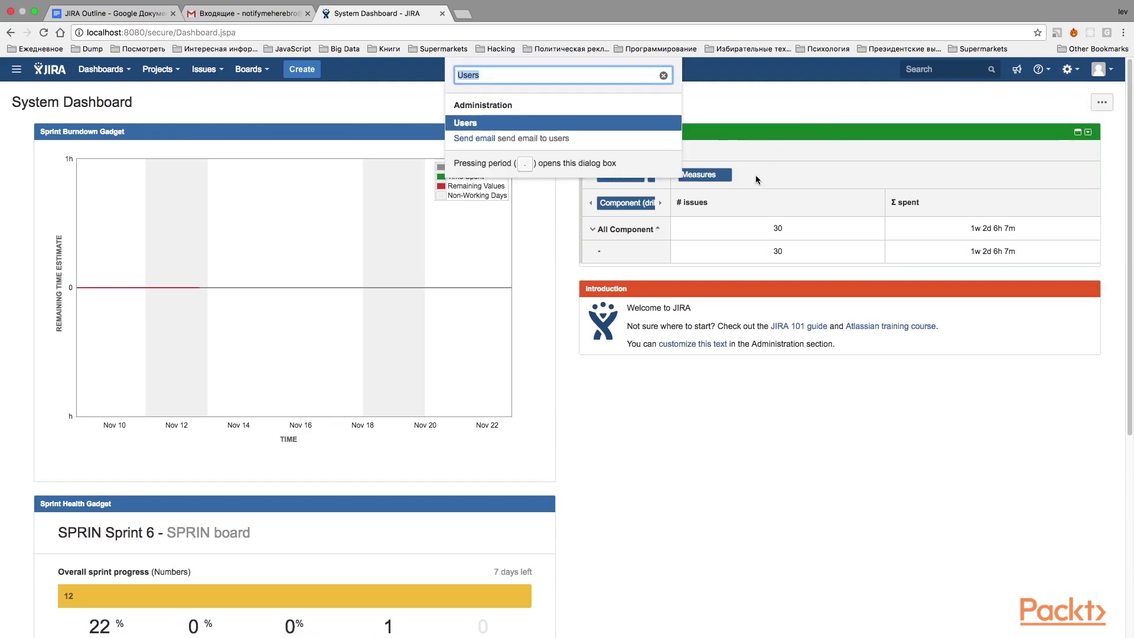
type("general")
key("Return")
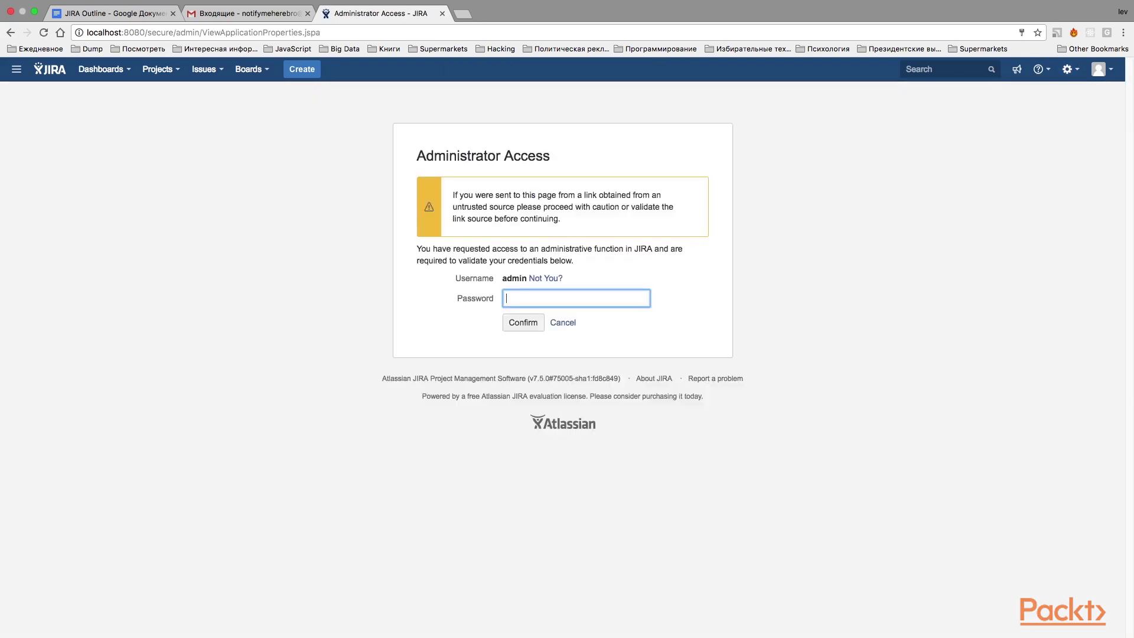
key("Return")
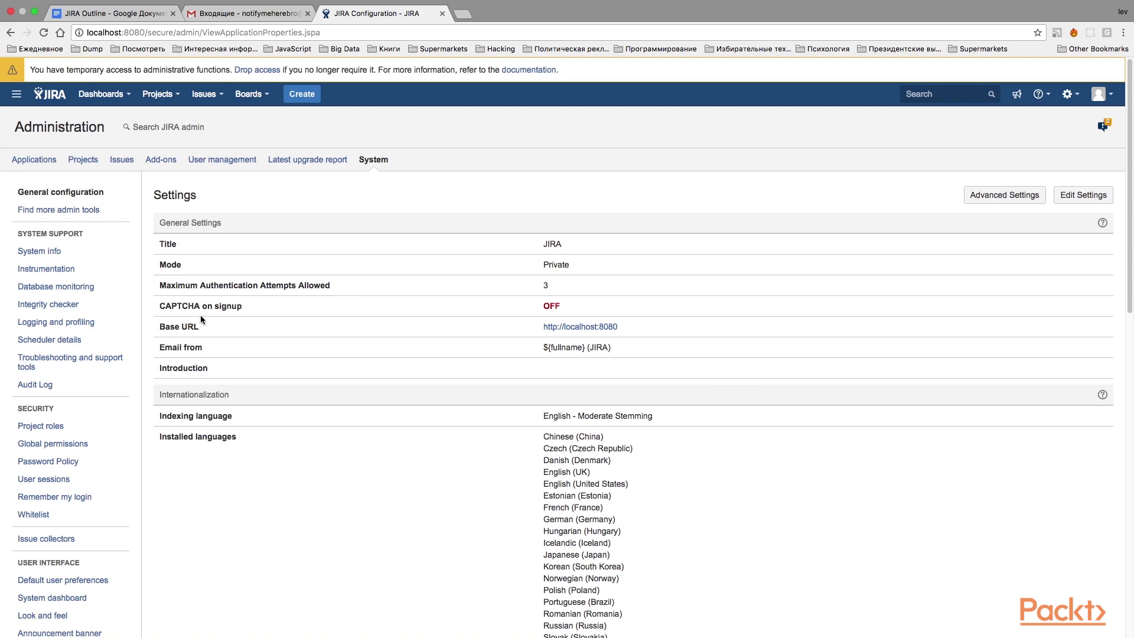
Open Edit Settings for the general configuration and review the Mode options
scroll(270, 405, "down", 7)
scroll(267, 402, "up", 7)
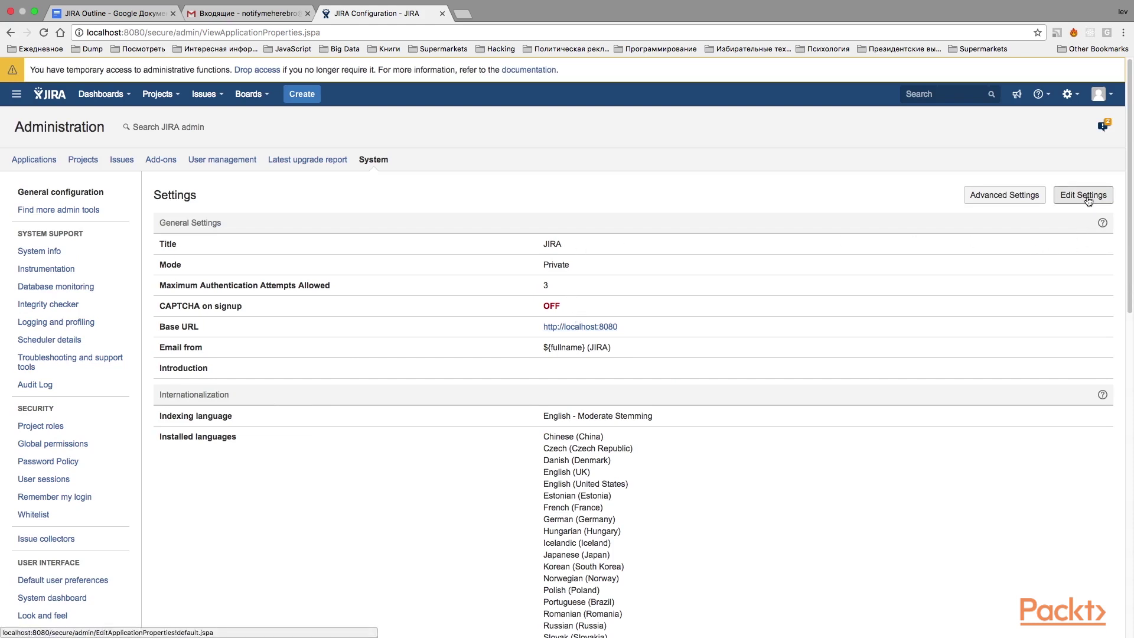
left_click(1088, 201)
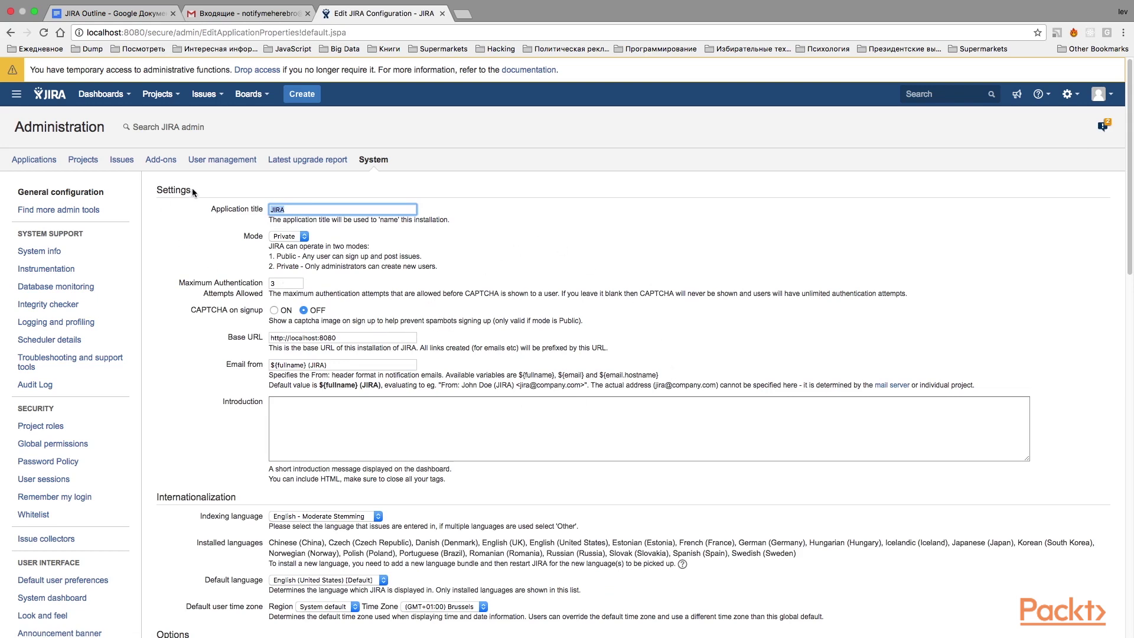
left_click_drag(191, 189, 145, 192)
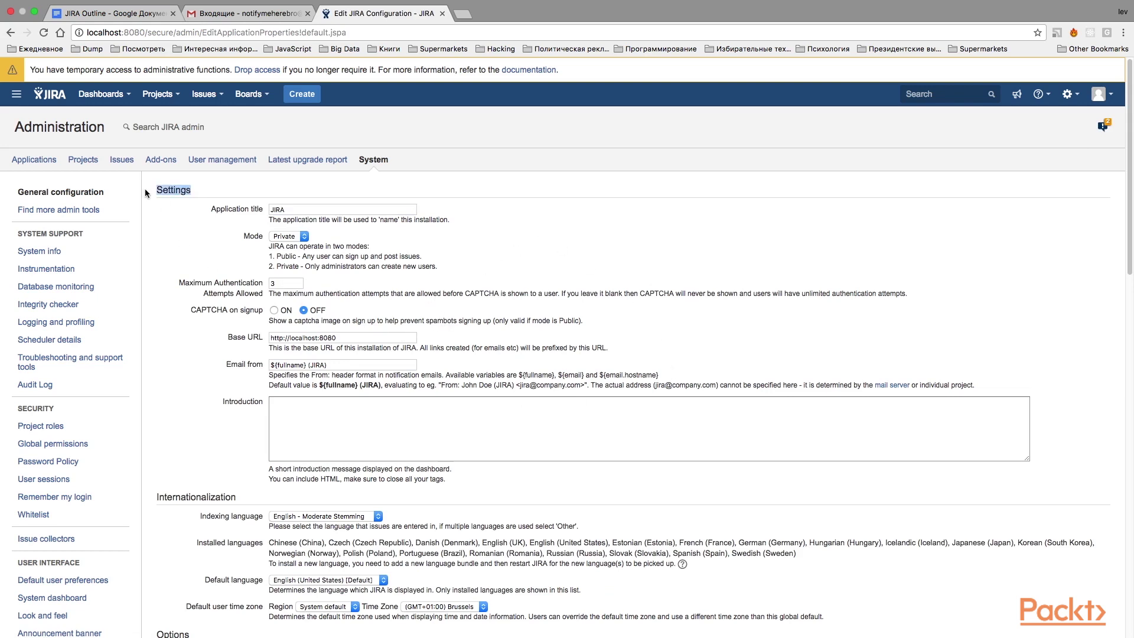
left_click_drag(242, 236, 264, 239)
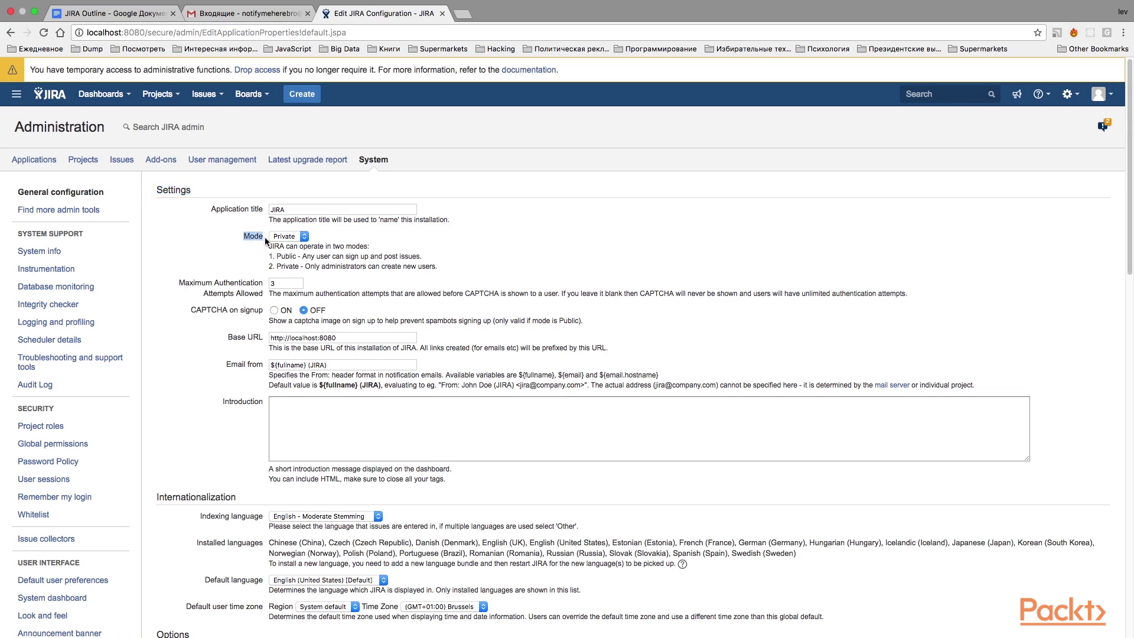
left_click(286, 239)
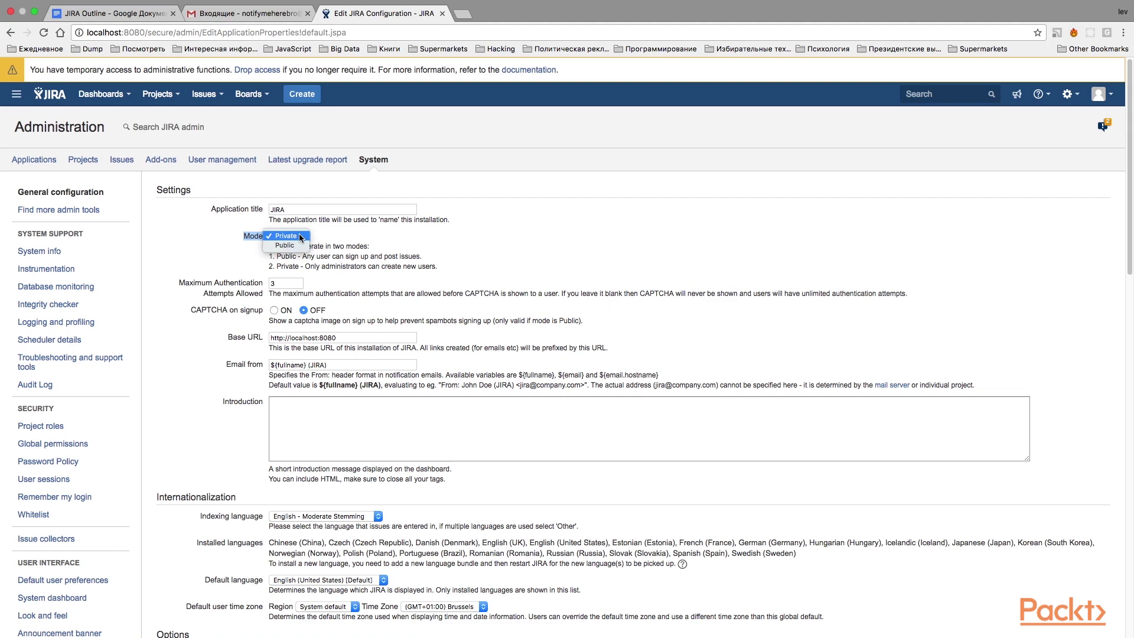
left_click(300, 236)
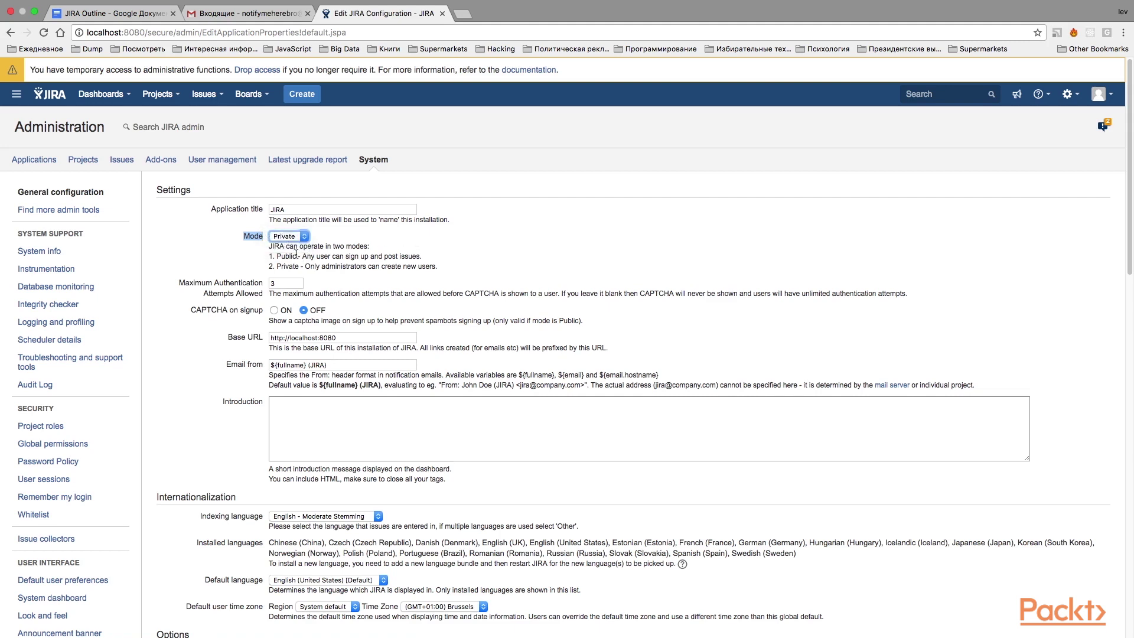
Switch Mode from Private to Public and save the general settings with Update
left_click_drag(300, 257, 420, 256)
left_click(305, 237)
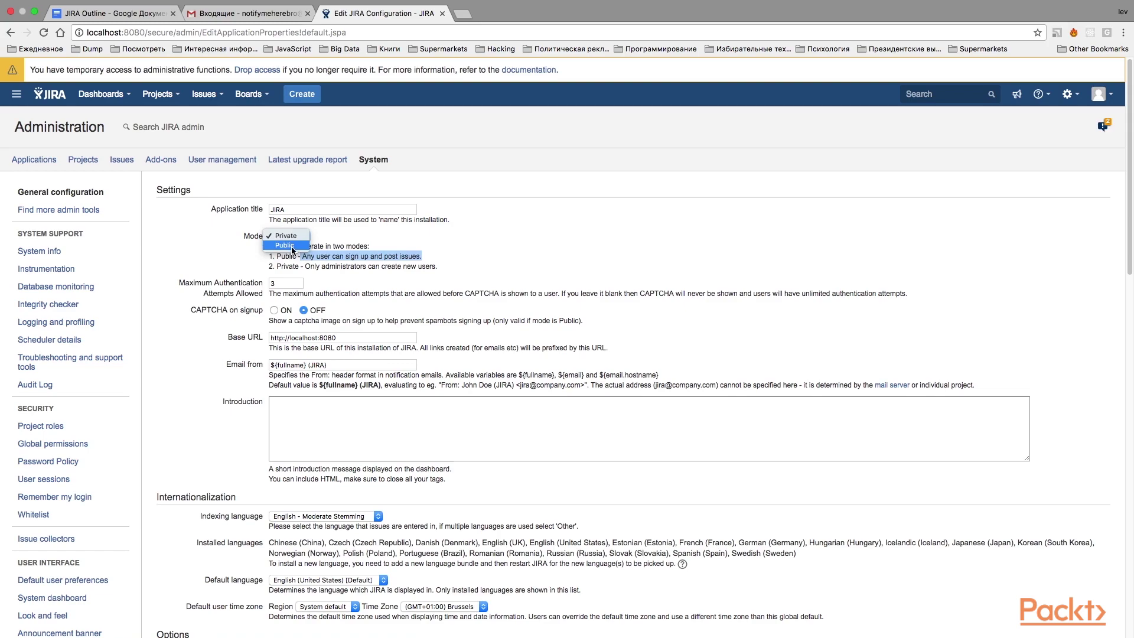
left_click(284, 247)
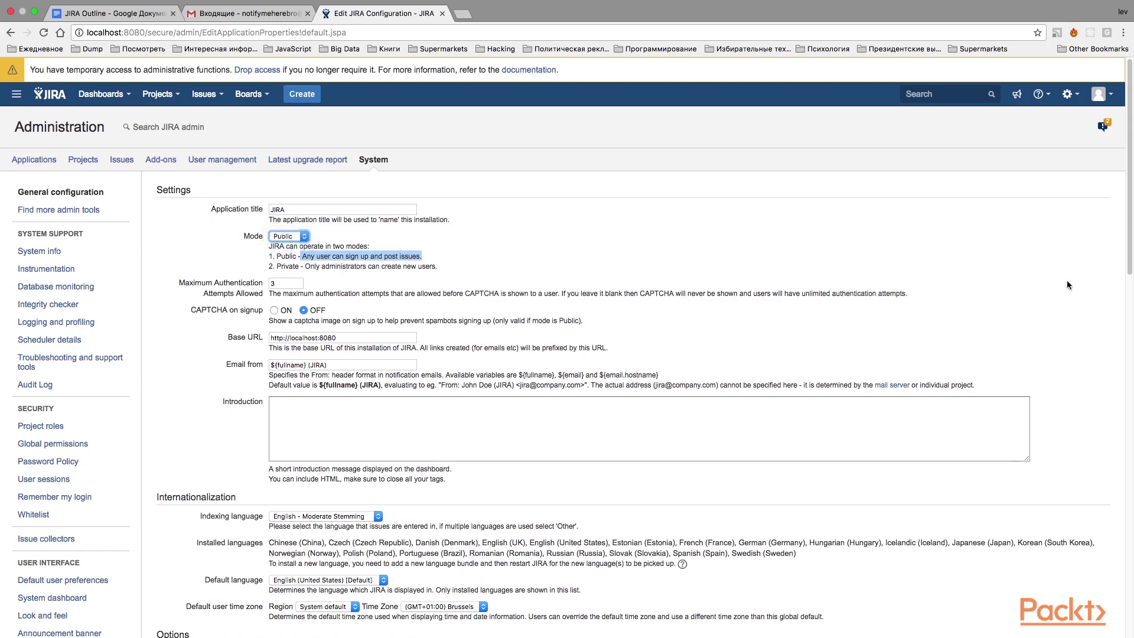
scroll(1061, 287, "down", 20)
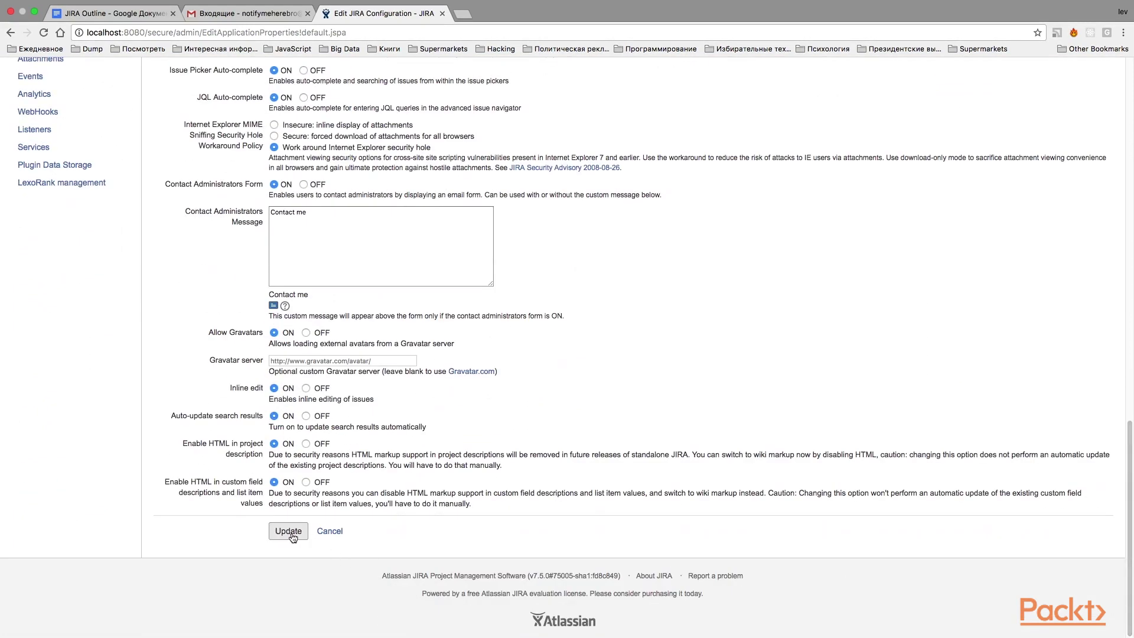
left_click(290, 535)
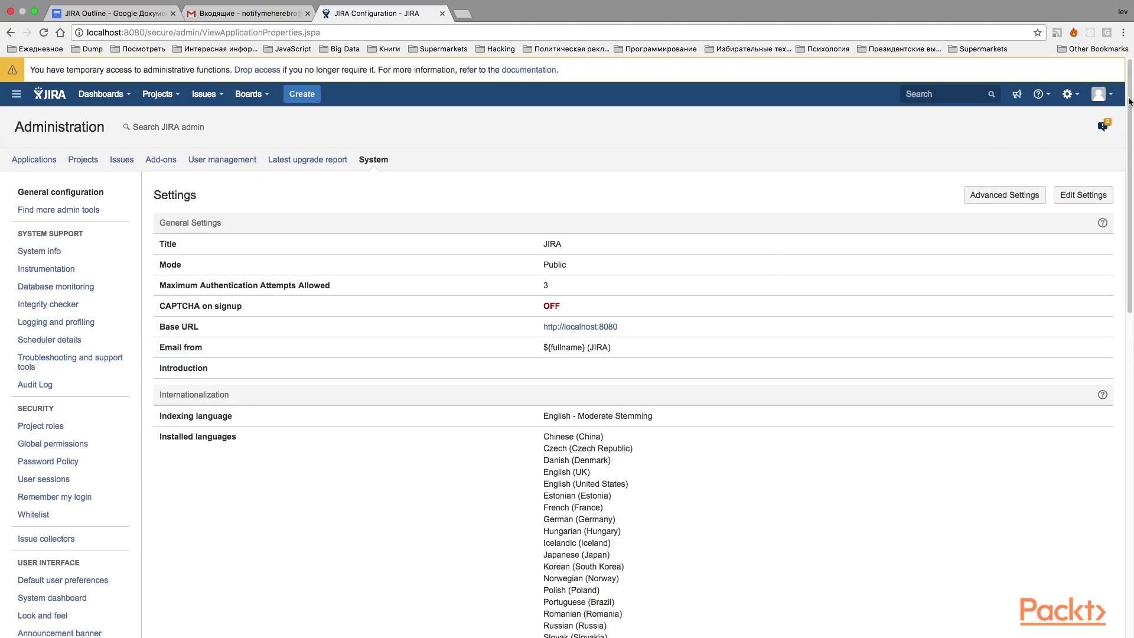
left_click(1110, 95)
Log out of the administrator account and open the Sign up form, leaving the login page
left_click(1048, 214)
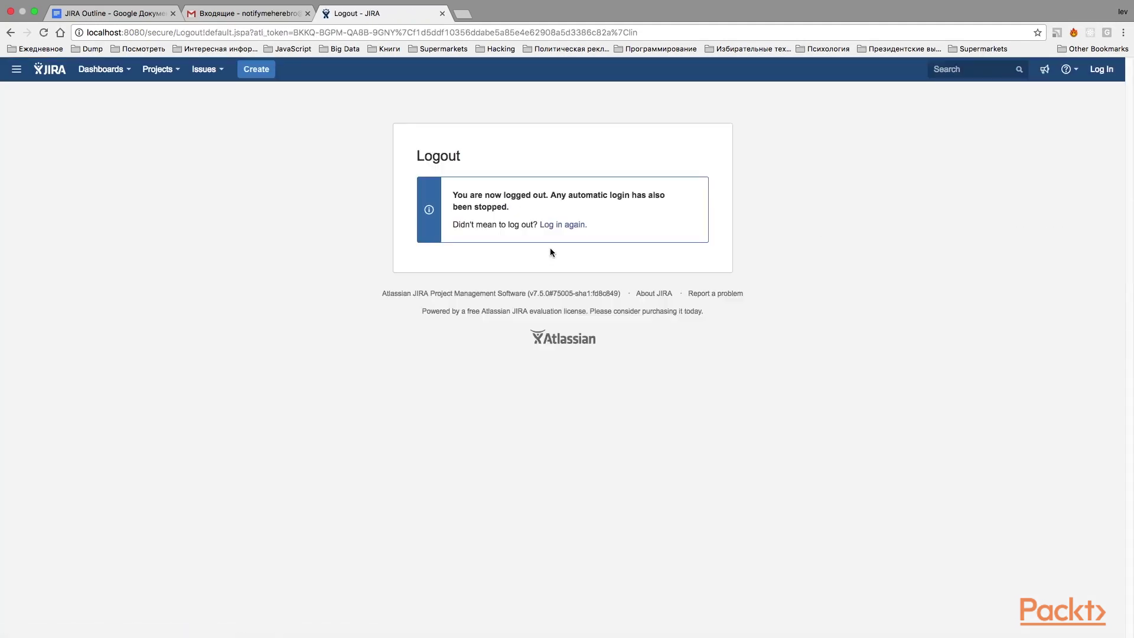
left_click(564, 226)
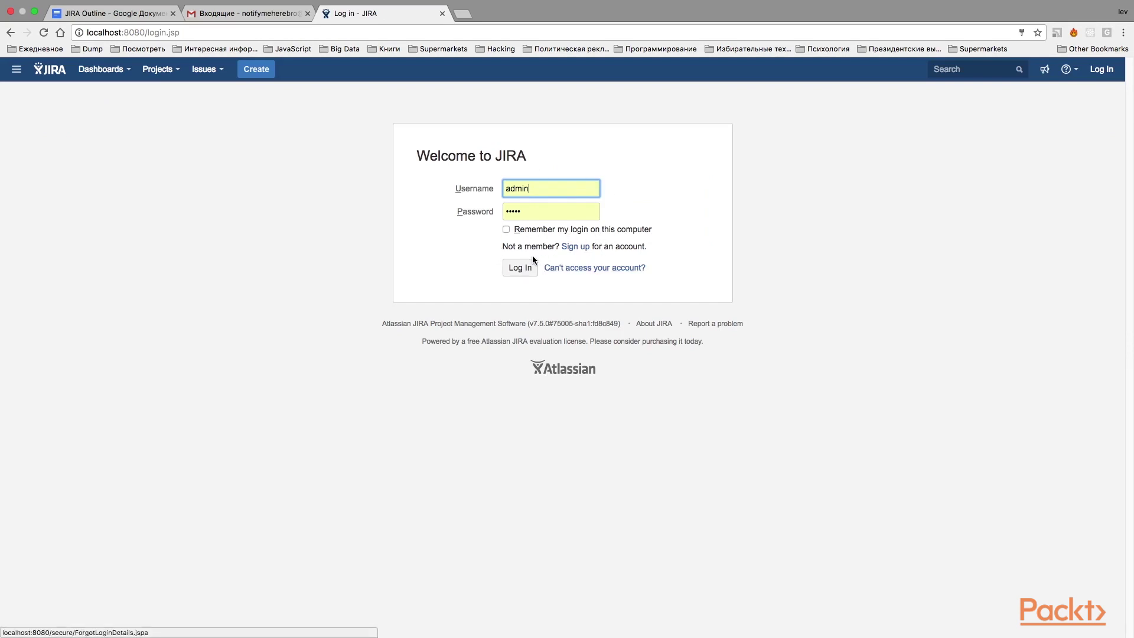
mouse_move(505, 246)
left_mouse_down()
mouse_move(572, 248)
mouse_move(505, 247)
left_mouse_up()
left_click(581, 251)
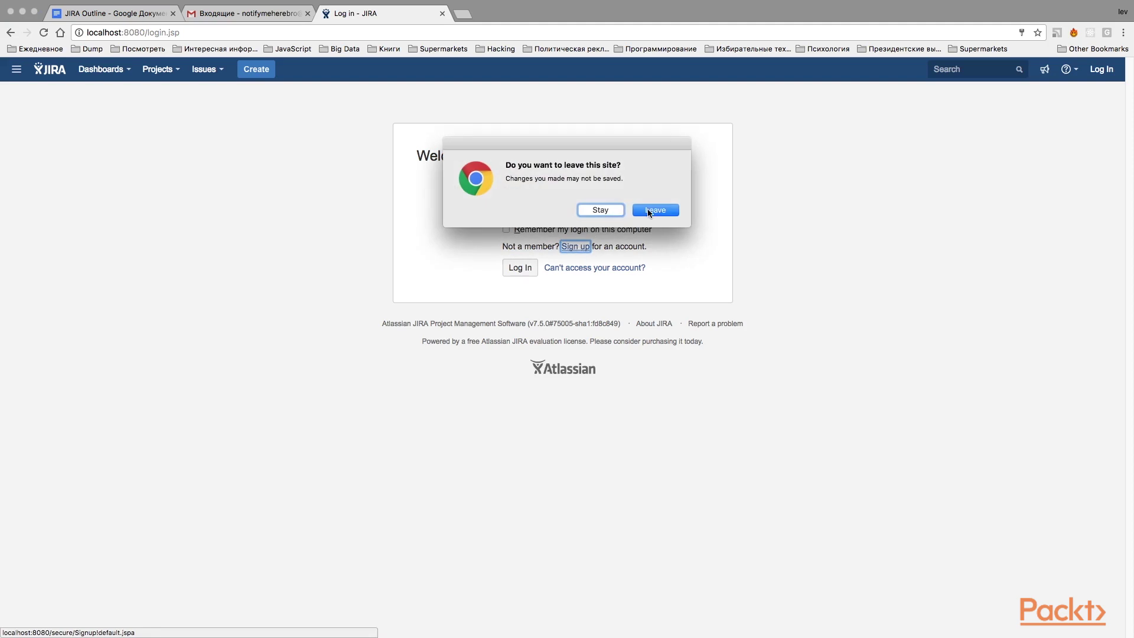
left_click(655, 211)
Sign up a new account with its e-mail, full name, username and password, then return to login
type("ba")
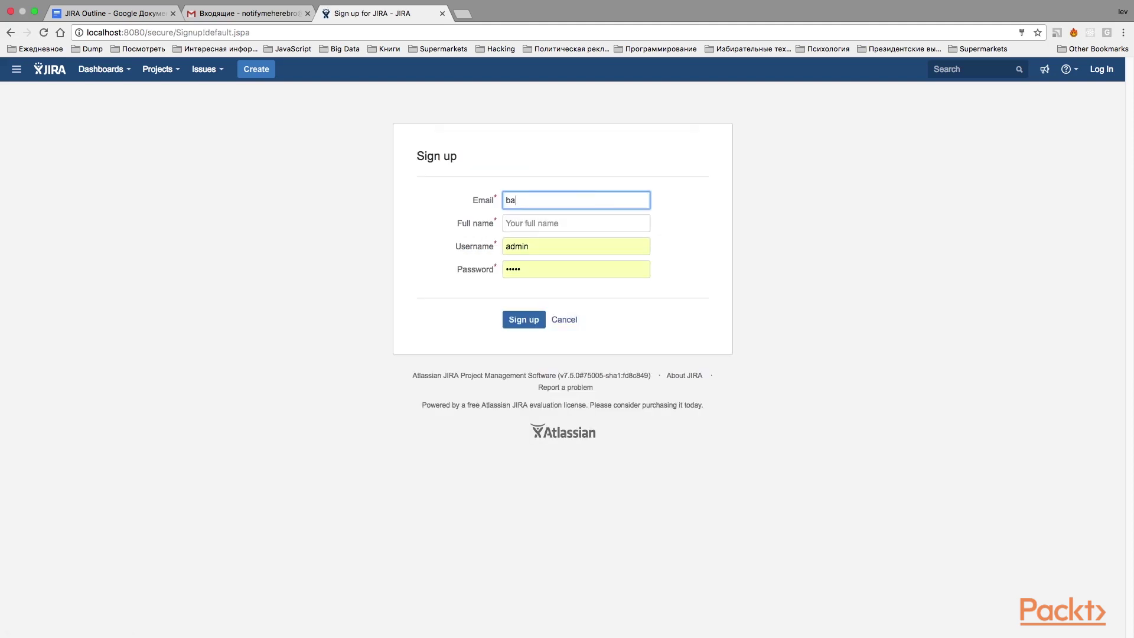
type("z@baz.com")
left_click(575, 223)
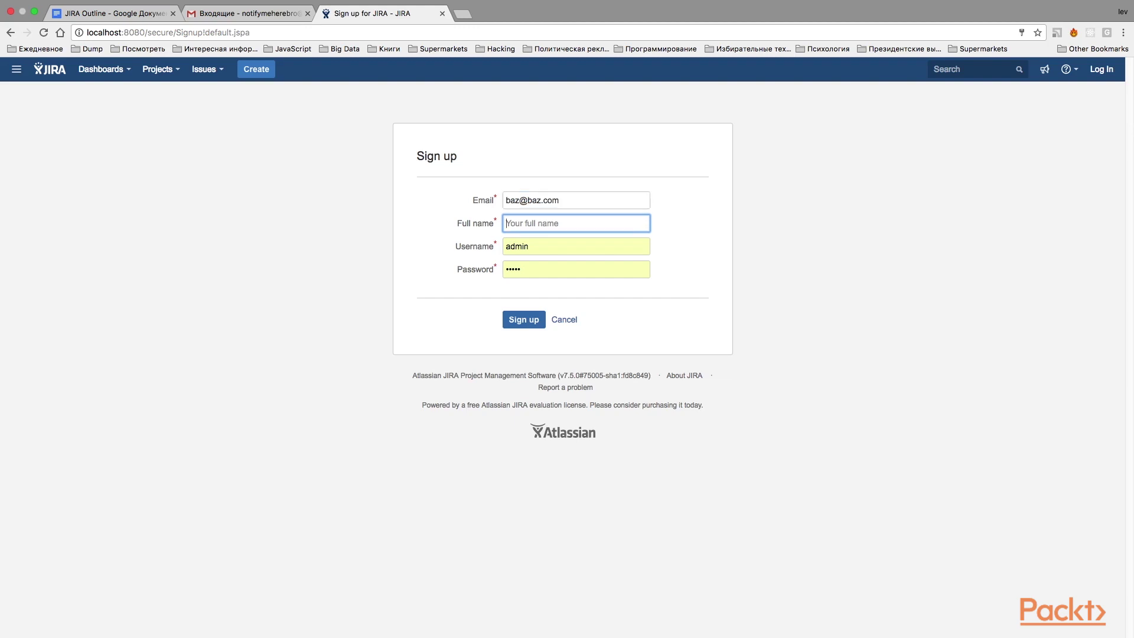
key("Tab")
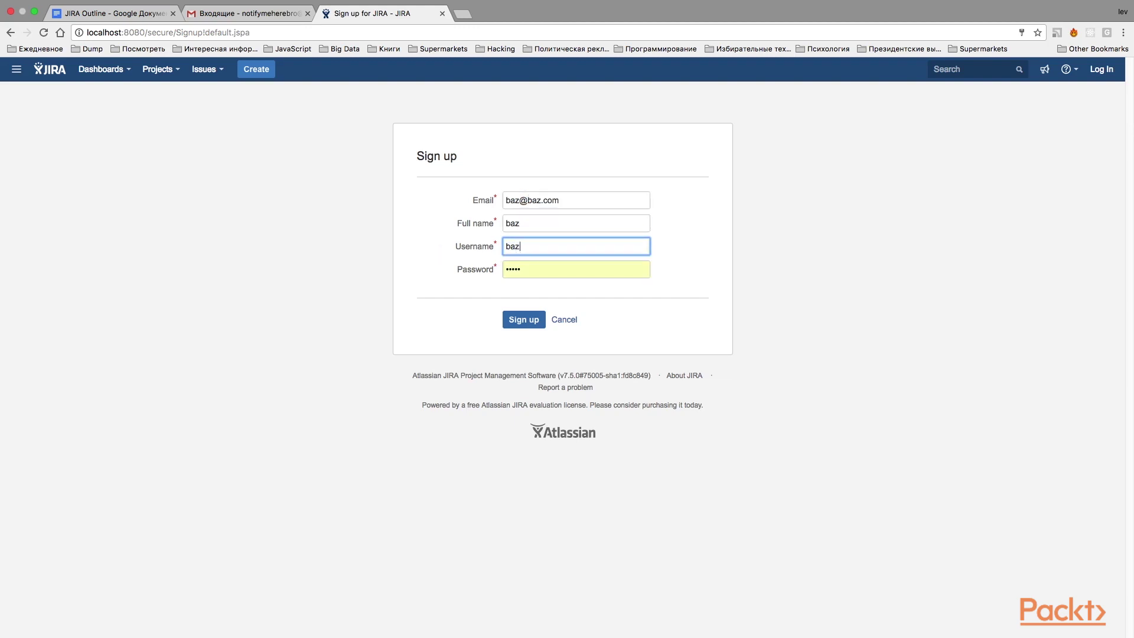
left_click(524, 270)
key("BackSpace")
key("BackSpace")
key("BackSpace")
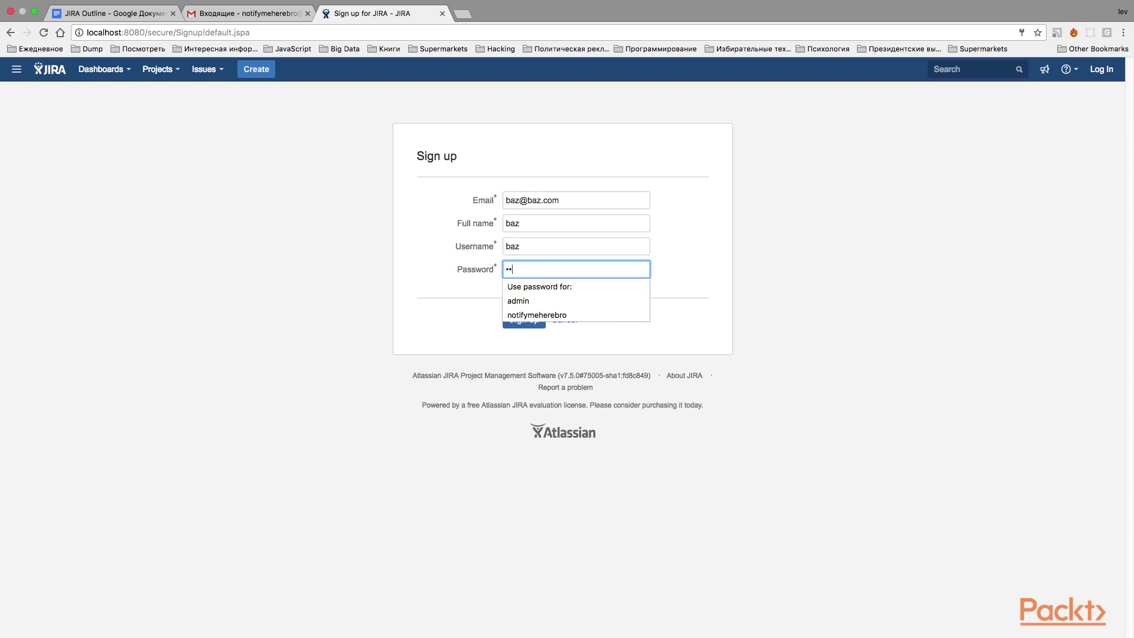
left_click(524, 321)
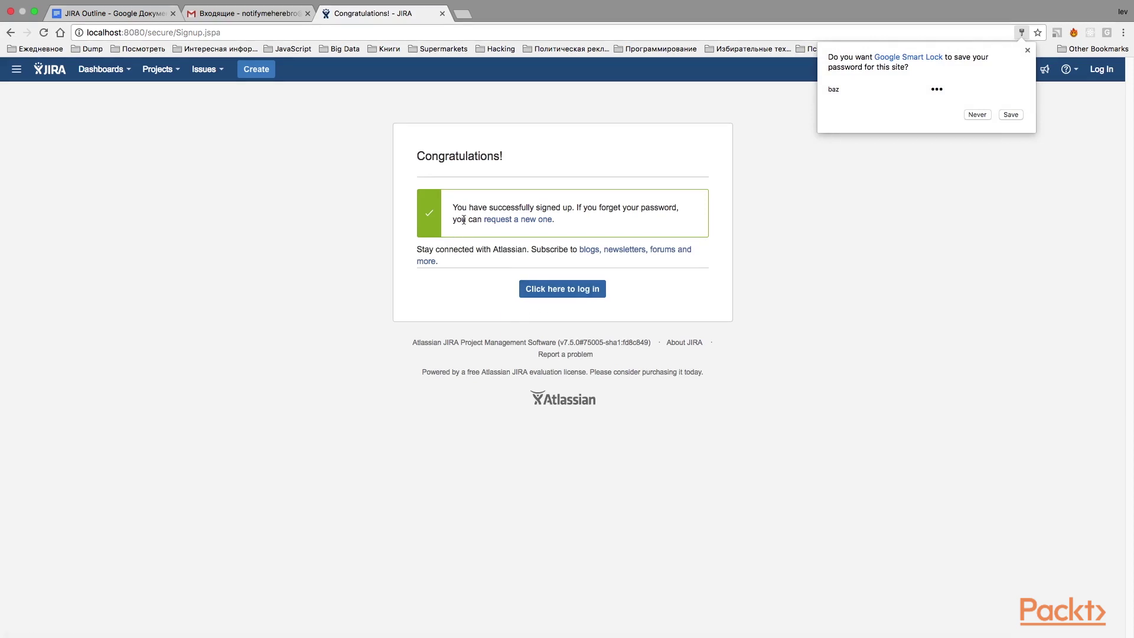
left_click(563, 299)
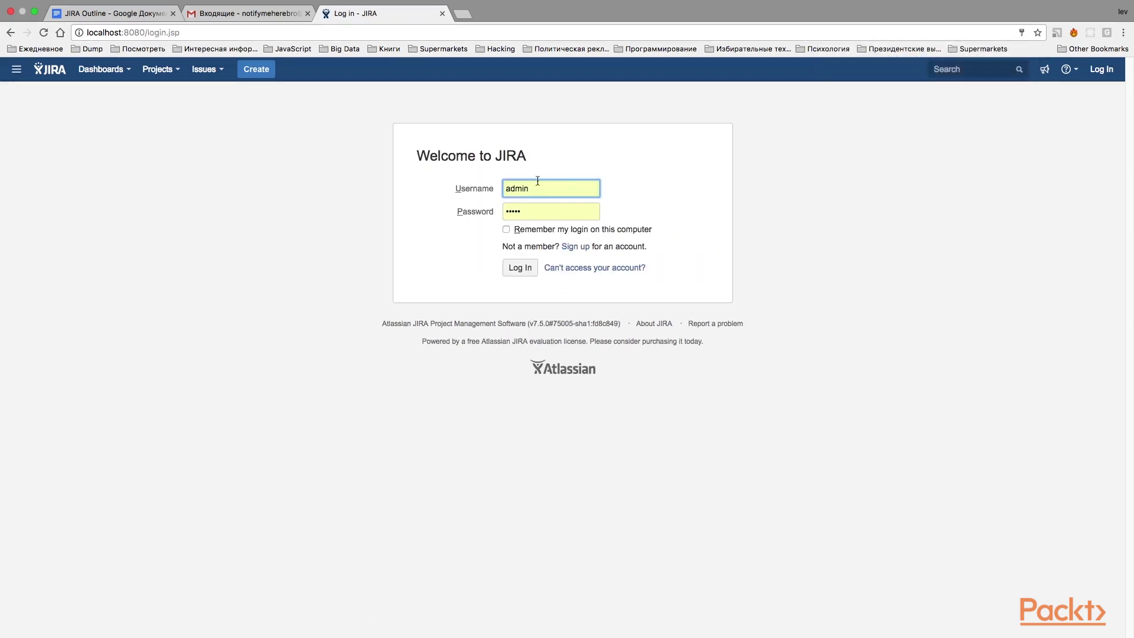
left_click(519, 186)
key("Tab")
left_click(519, 267)
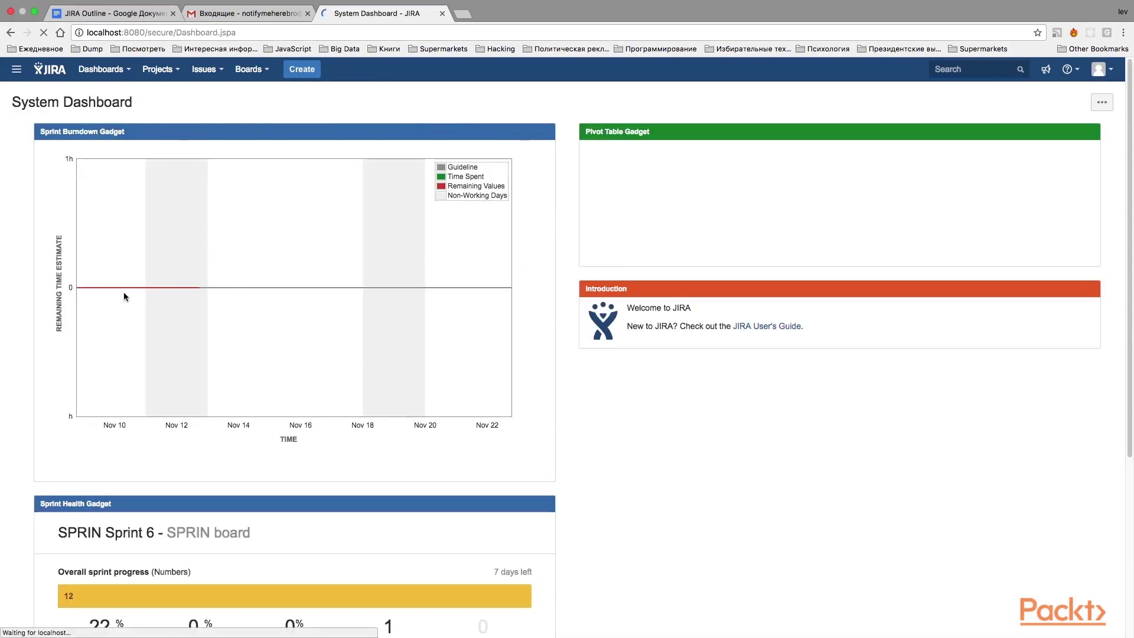
left_click(318, 72)
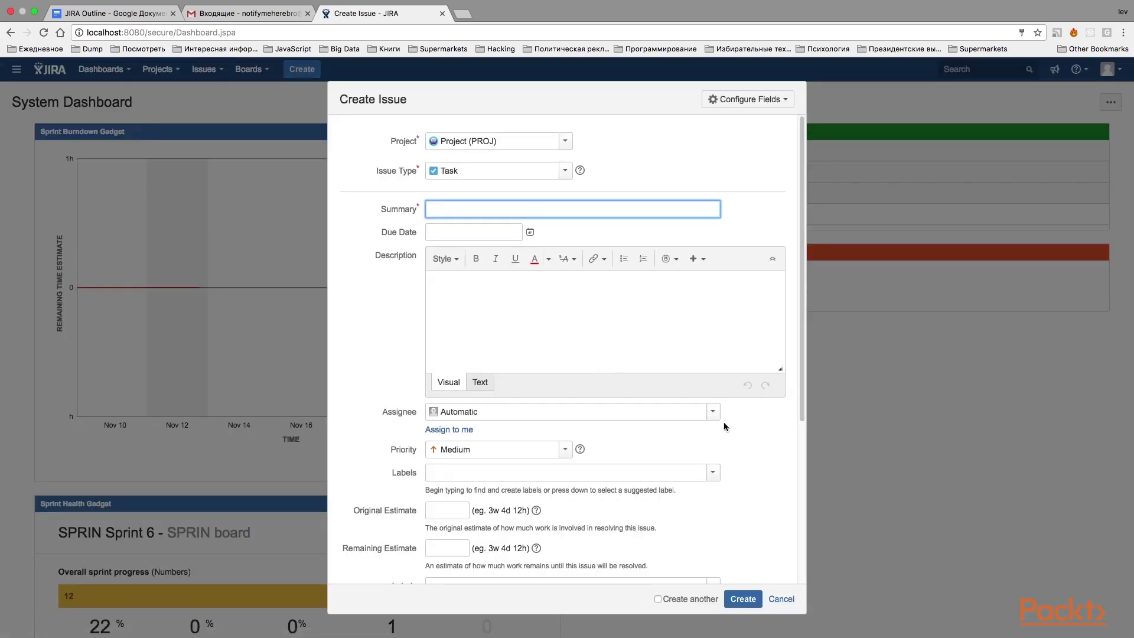
left_click(780, 599)
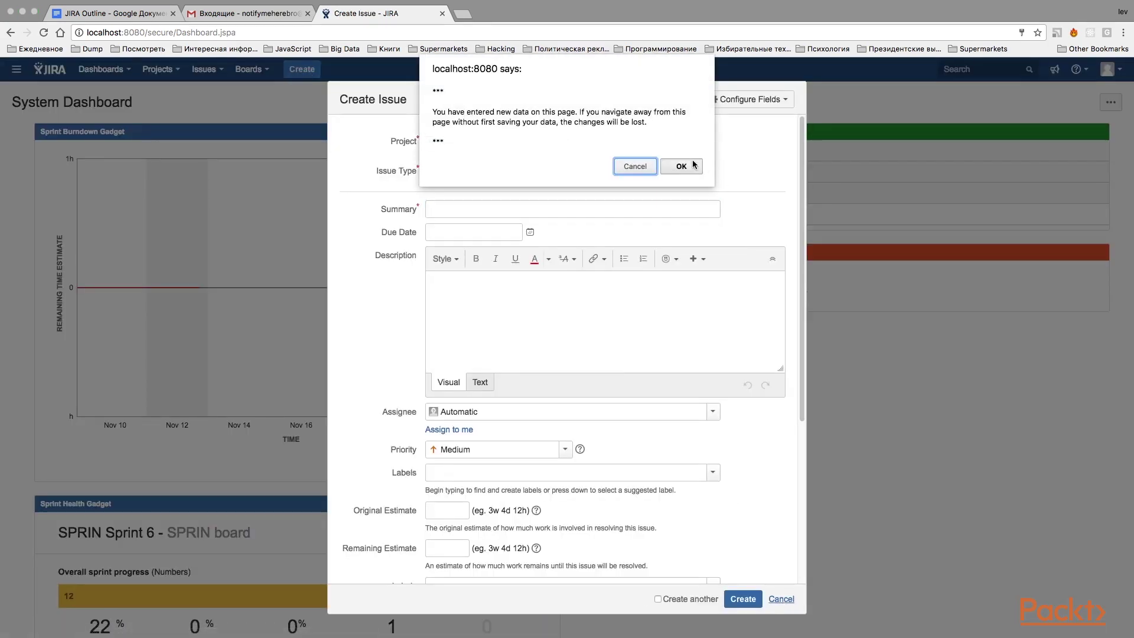
left_click(682, 166)
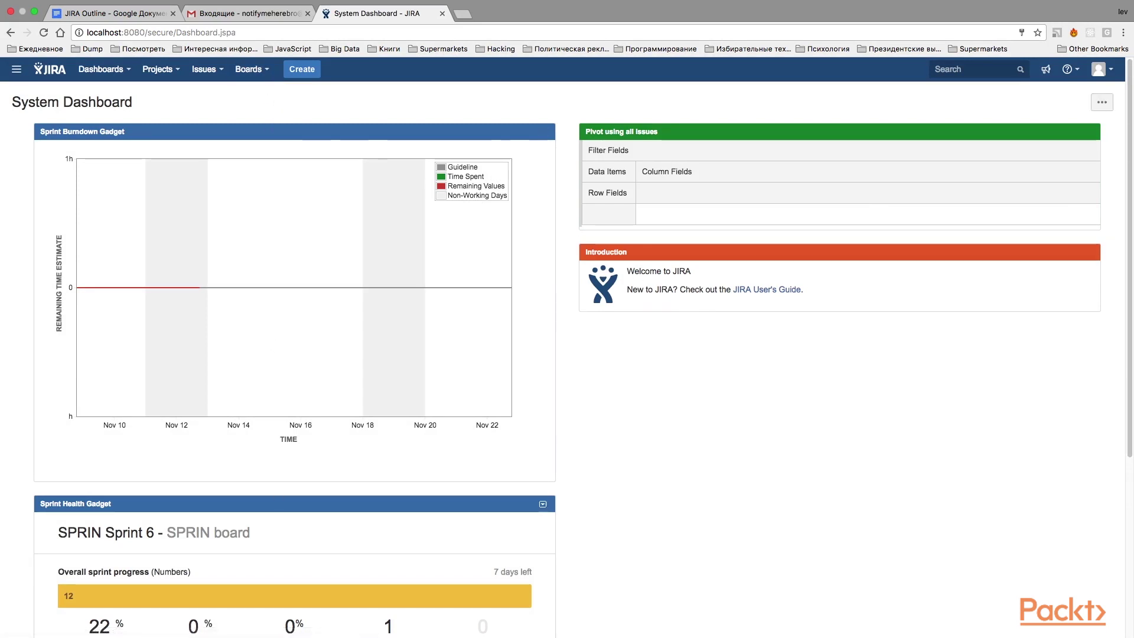
left_click(257, 13)
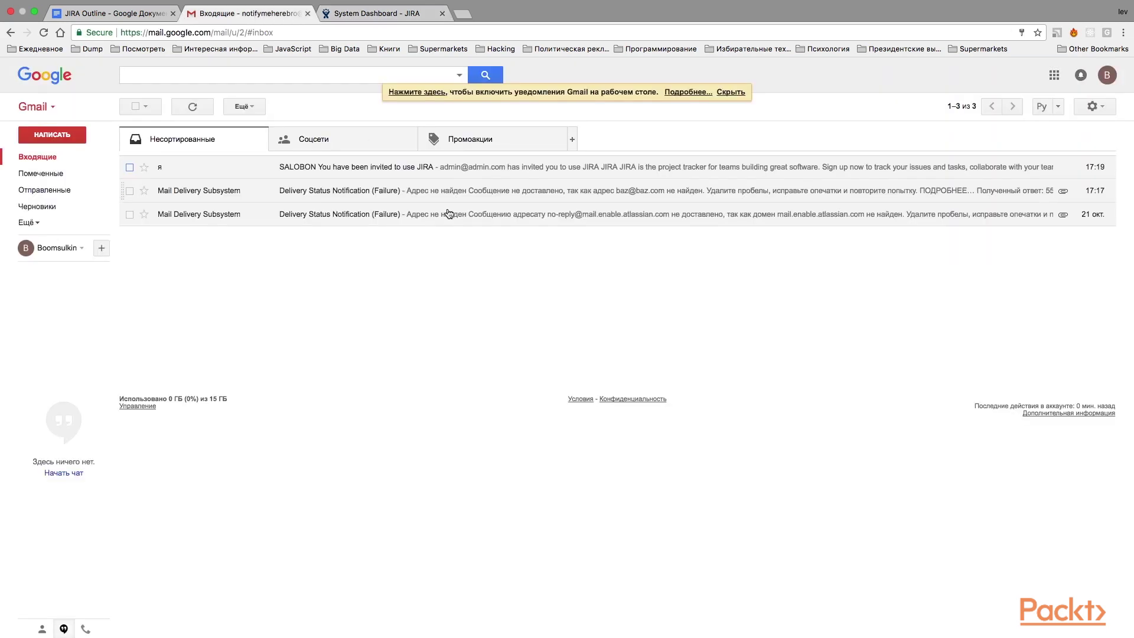
left_click(38, 157)
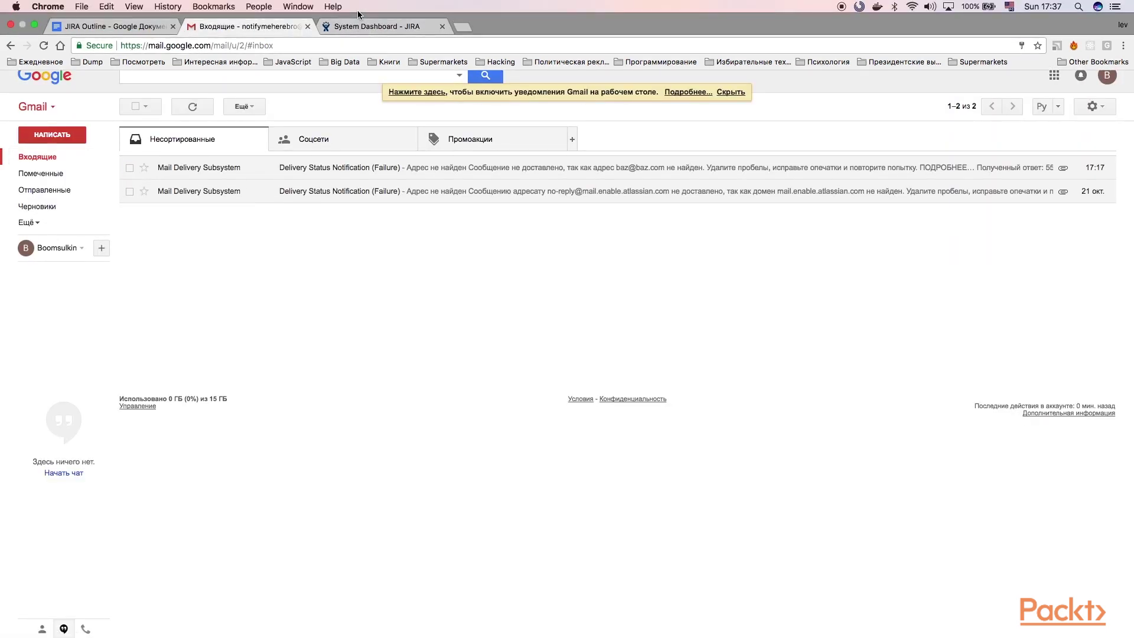
left_click(372, 13)
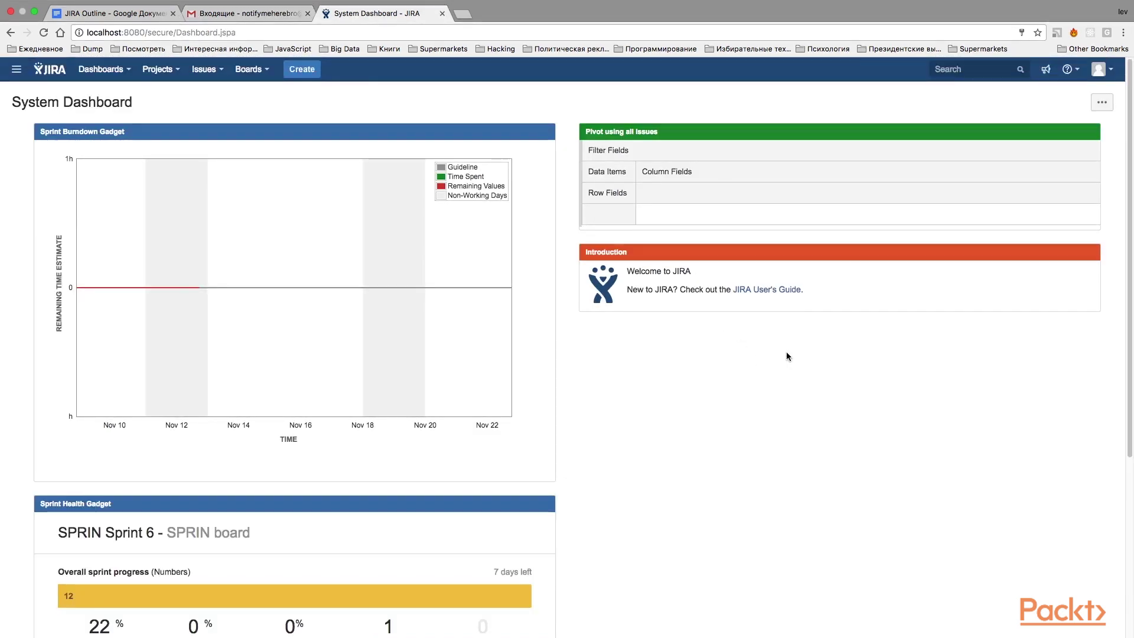
left_click(1101, 69)
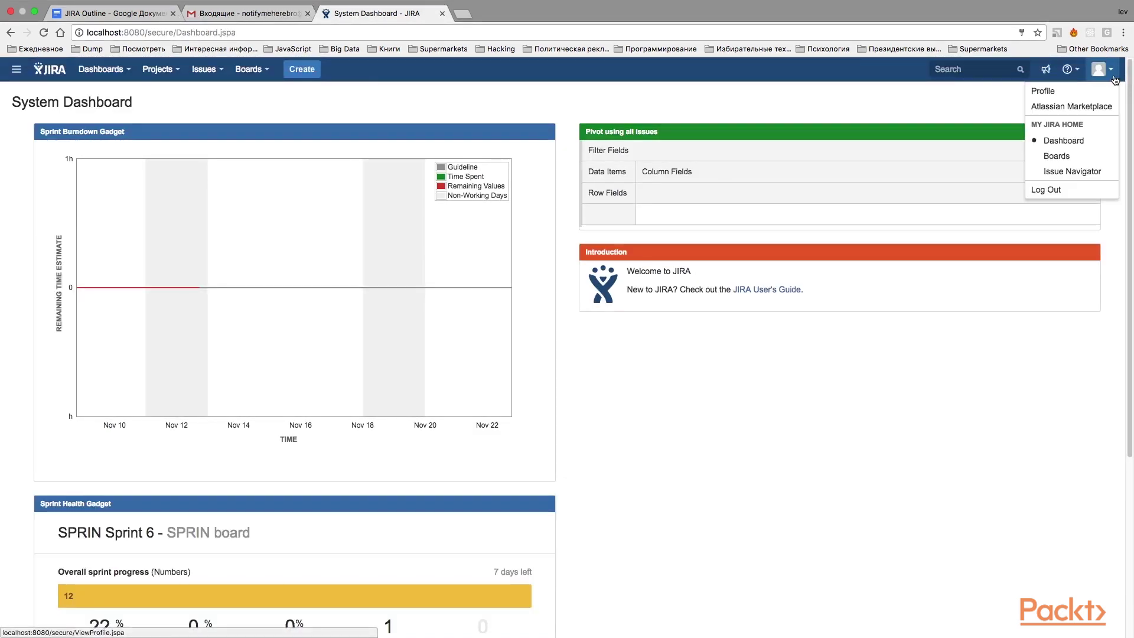
left_click(1070, 189)
Log back in as administrator and open System administration, confirming the admin password
left_click(555, 226)
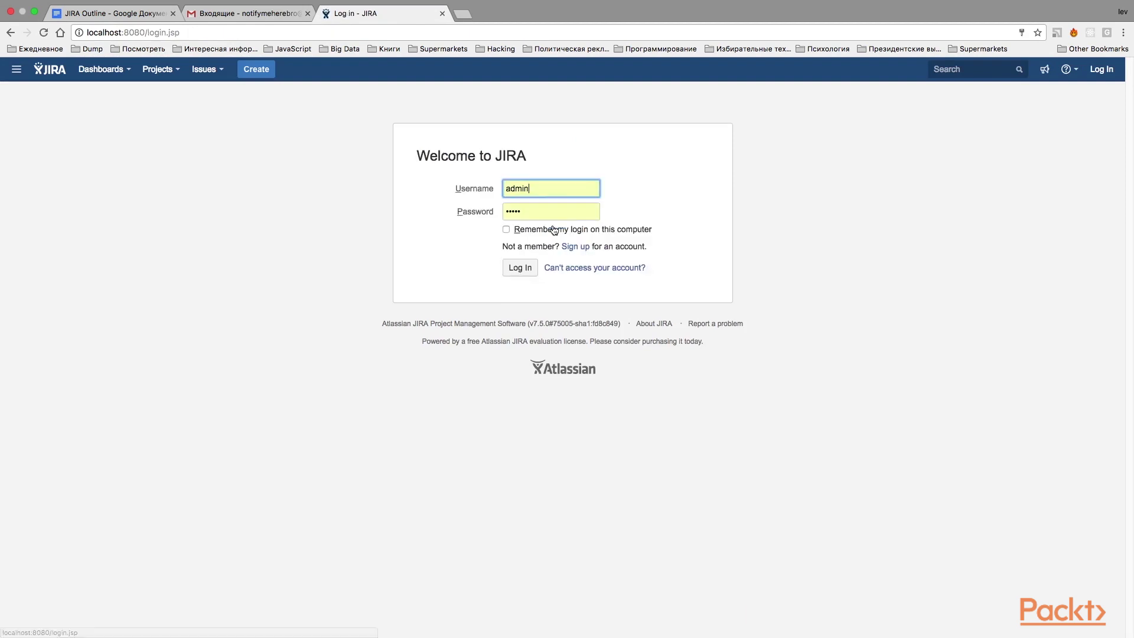
left_click(524, 264)
left_click(1070, 69)
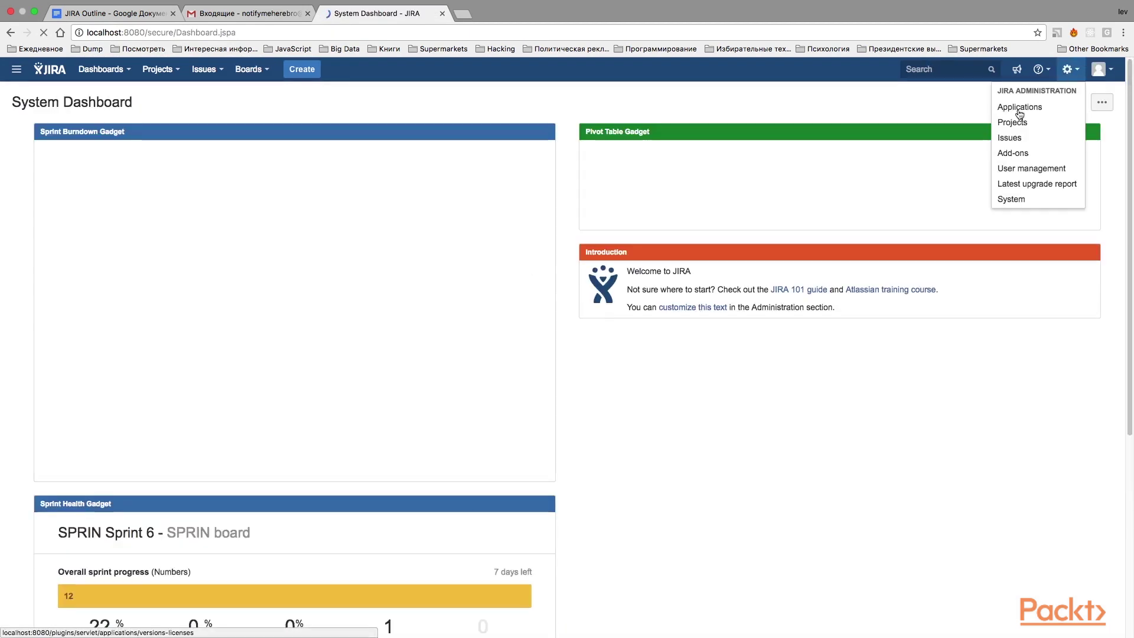
left_click(1010, 198)
key("Return")
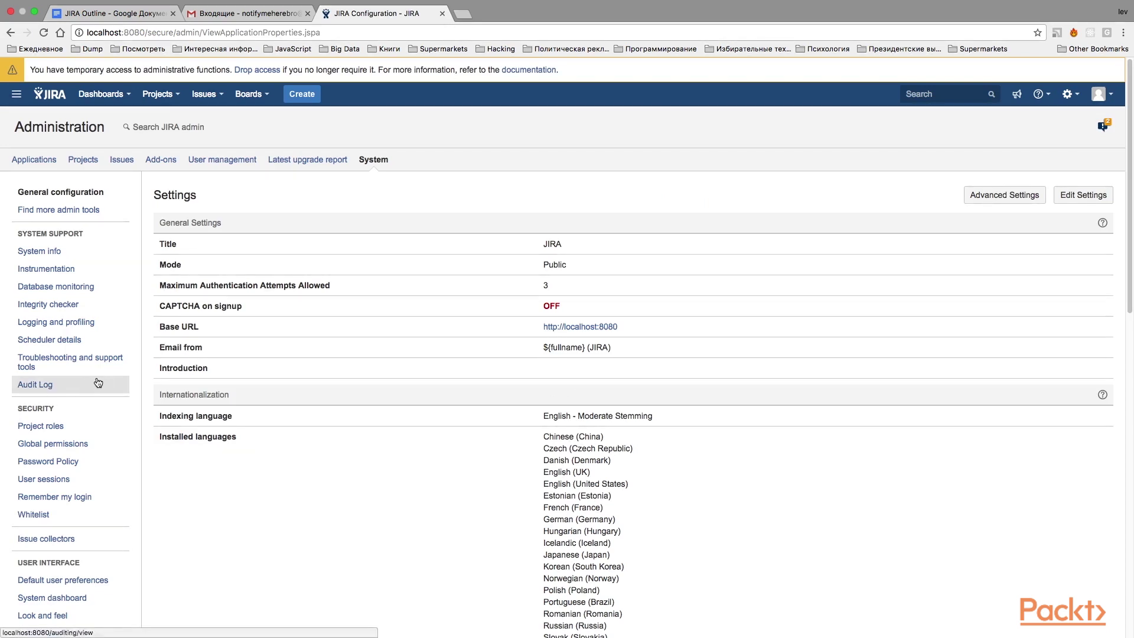
Check the empty outgoing Mail queue, then return to the Gmail inbox
scroll(98, 383, "down", 10)
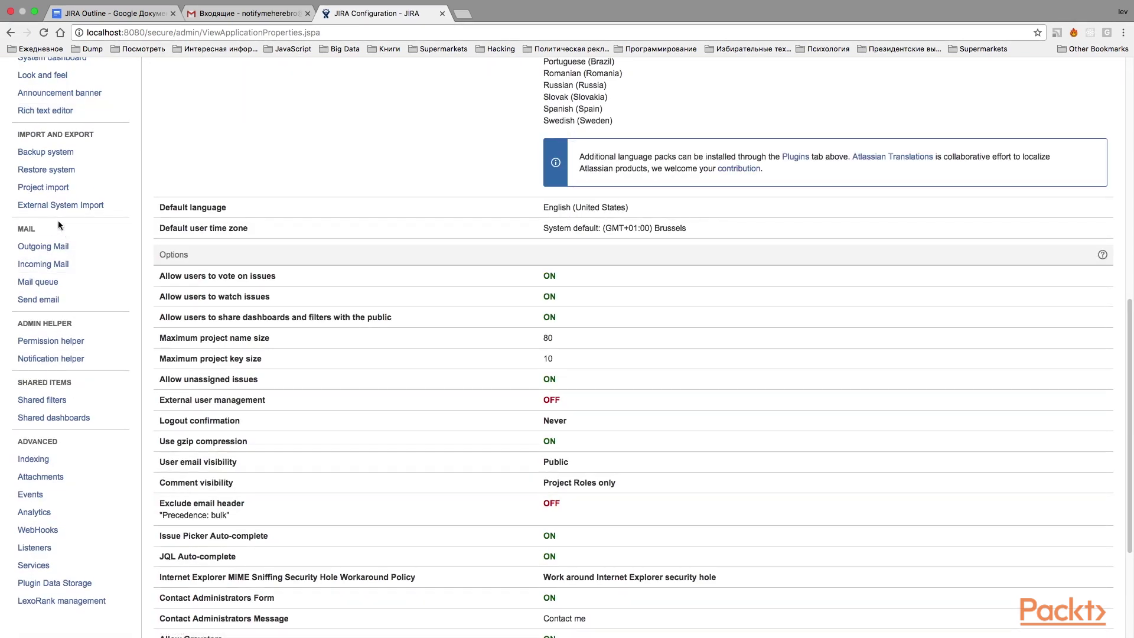
left_click(47, 282)
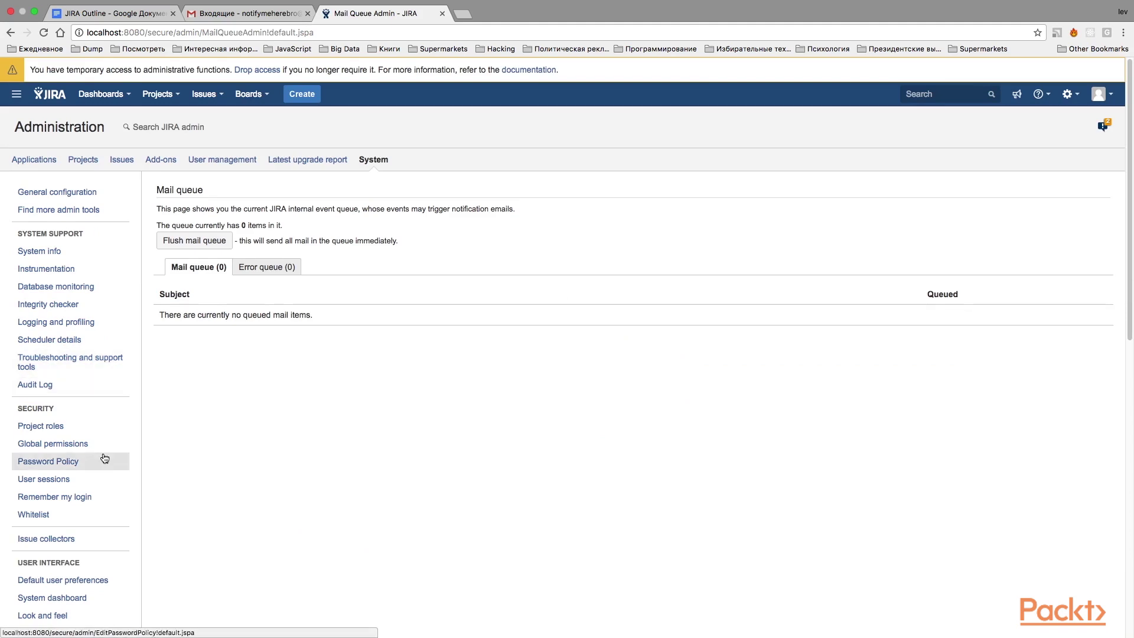
scroll(94, 451, "down", 5)
left_click(263, 12)
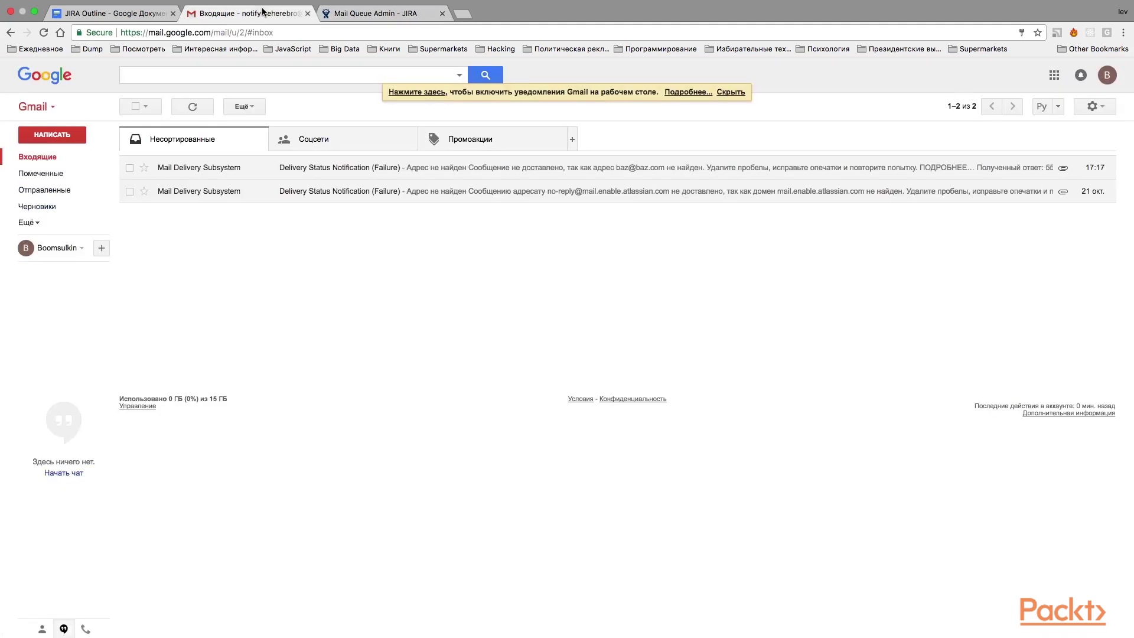
Refresh the Gmail inbox and inspect the new delivery-failure email's failed recipient address
left_click(53, 157)
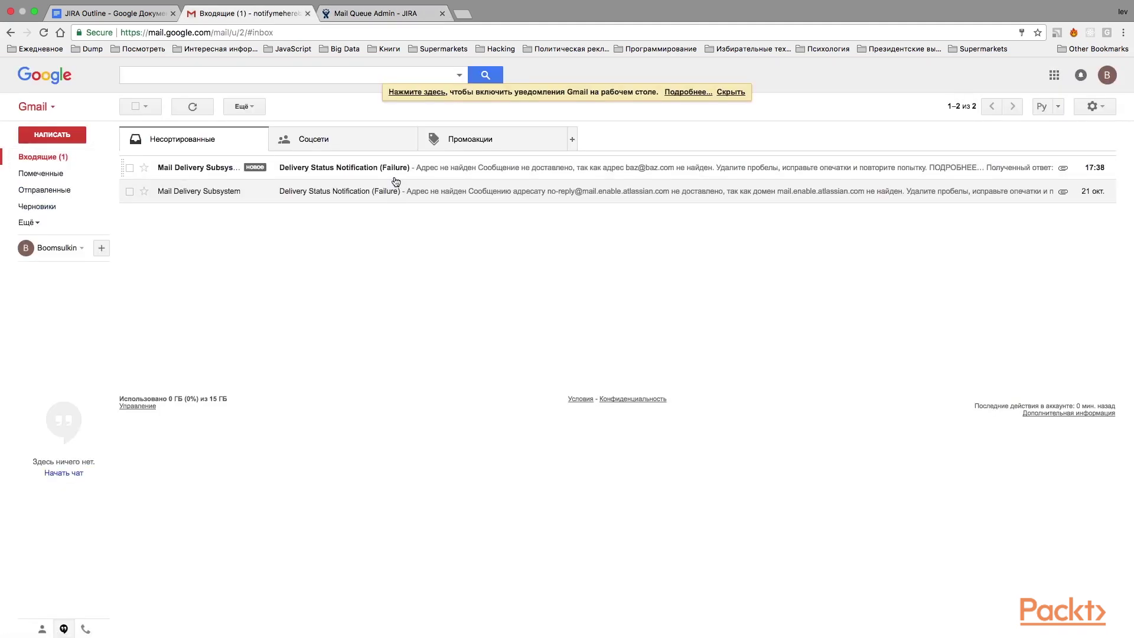
left_click(361, 174)
scroll(319, 266, "down", 4)
scroll(295, 283, "up", 4)
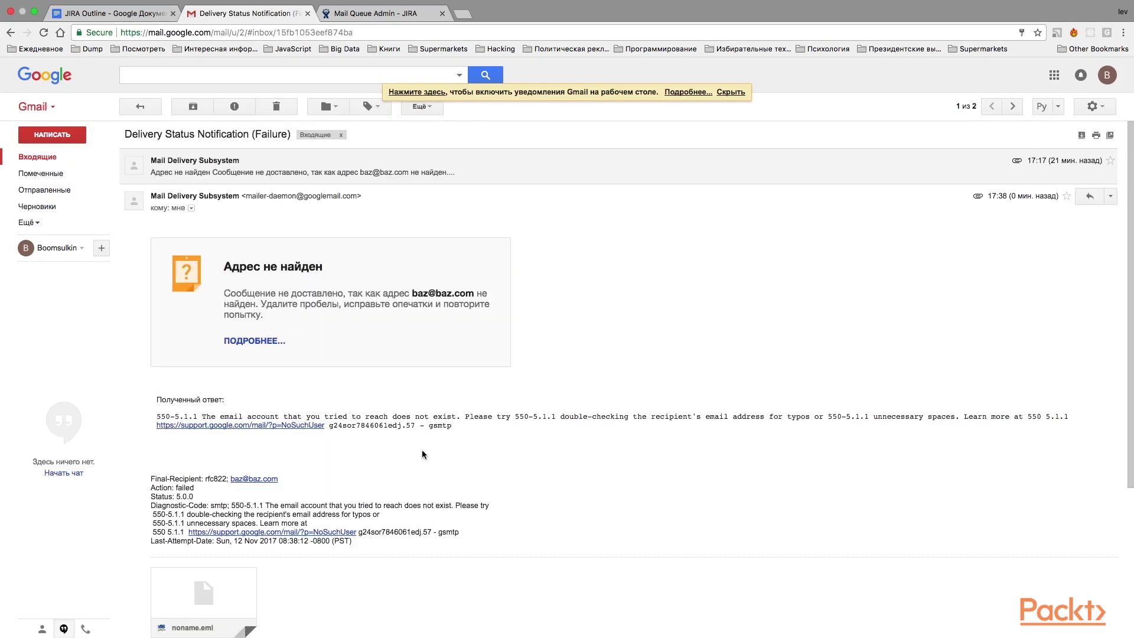
double_click(261, 478)
left_click_drag(282, 478, 227, 478)
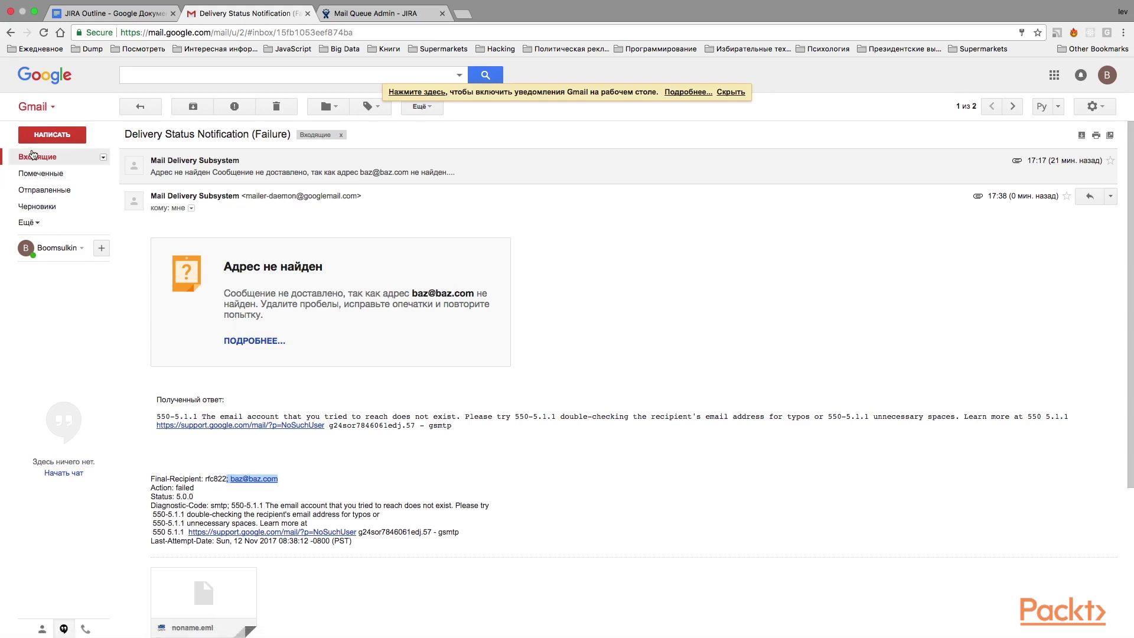
left_click(33, 155)
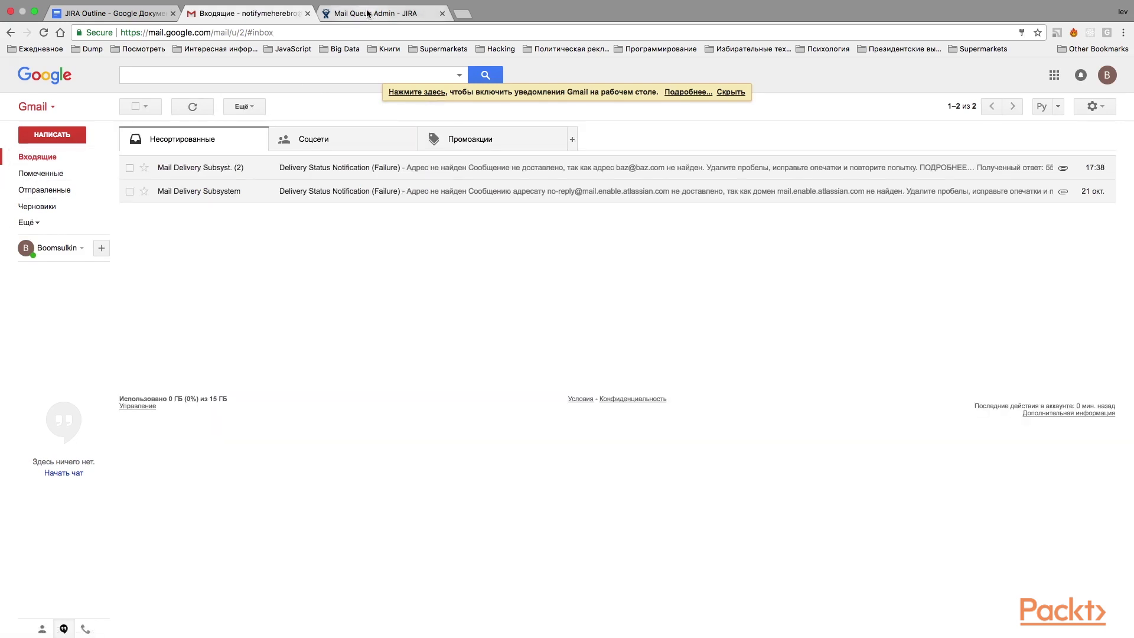
Return to the JIRA mail queue and confirm both queues show 0 items
left_click(367, 13)
scroll(311, 215, "down", 6)
scroll(312, 219, "up", 10)
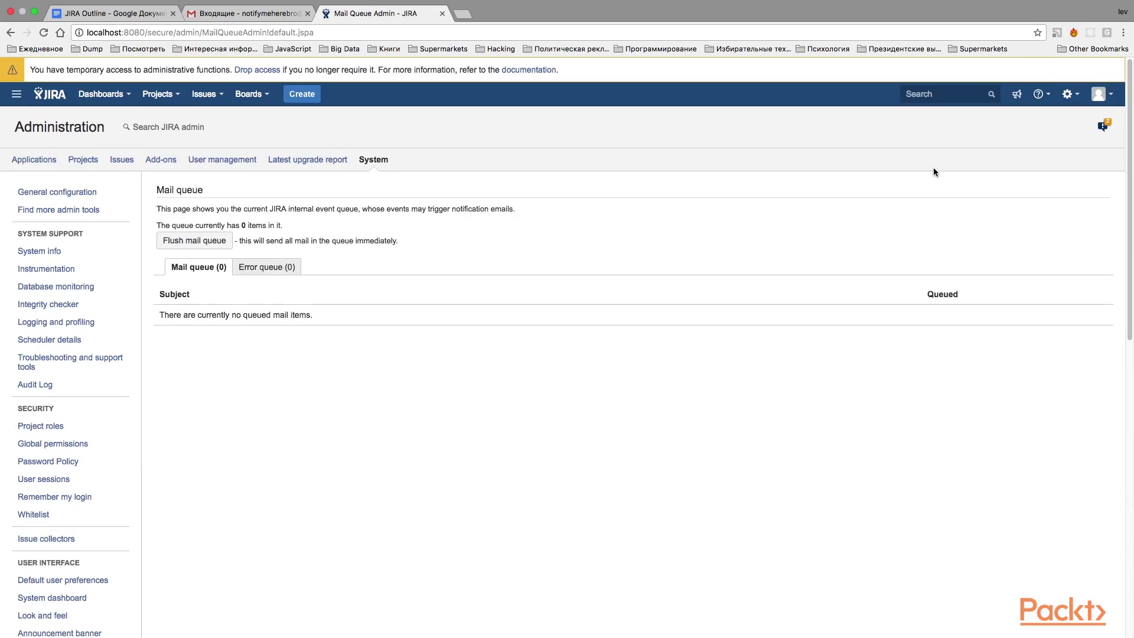
Search the administration for 'users' to open JIRA's Users list
key("period")
type("users")
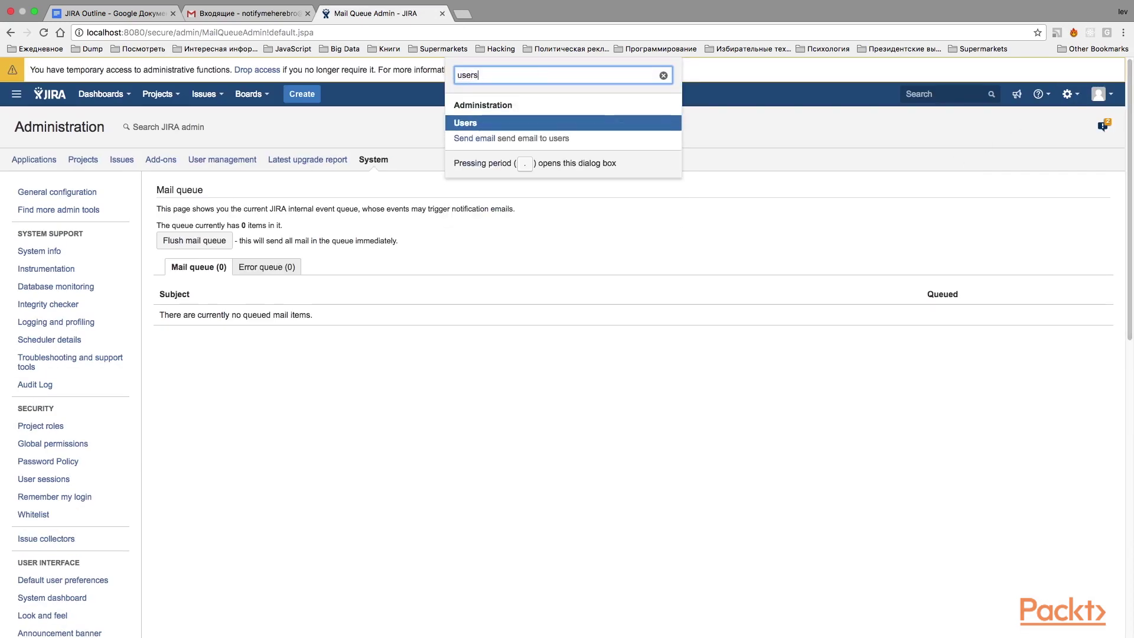
key("Return")
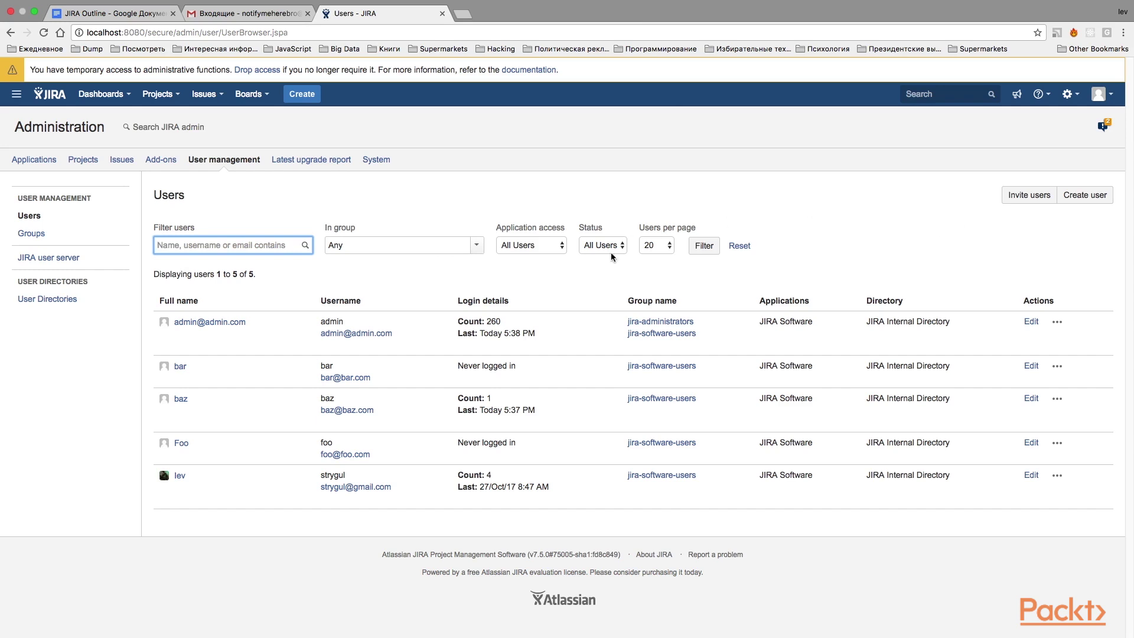
Check the Gmail inbox twice for new mail, returning to the JIRA user list each time
left_click(257, 19)
left_click(366, 17)
left_click(245, 14)
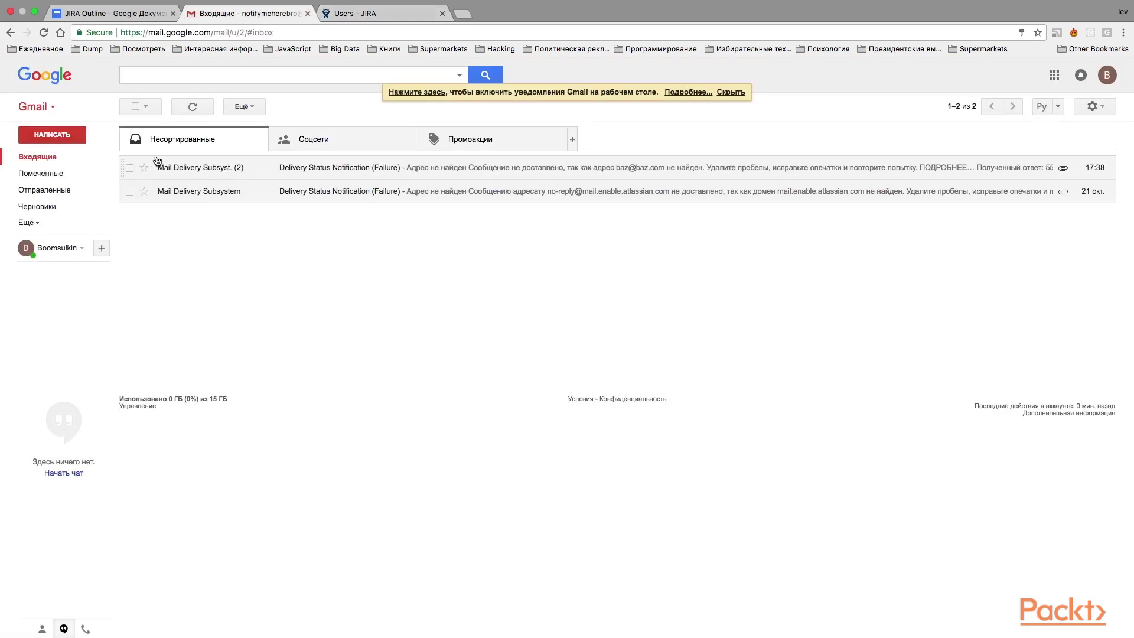
left_click(340, 15)
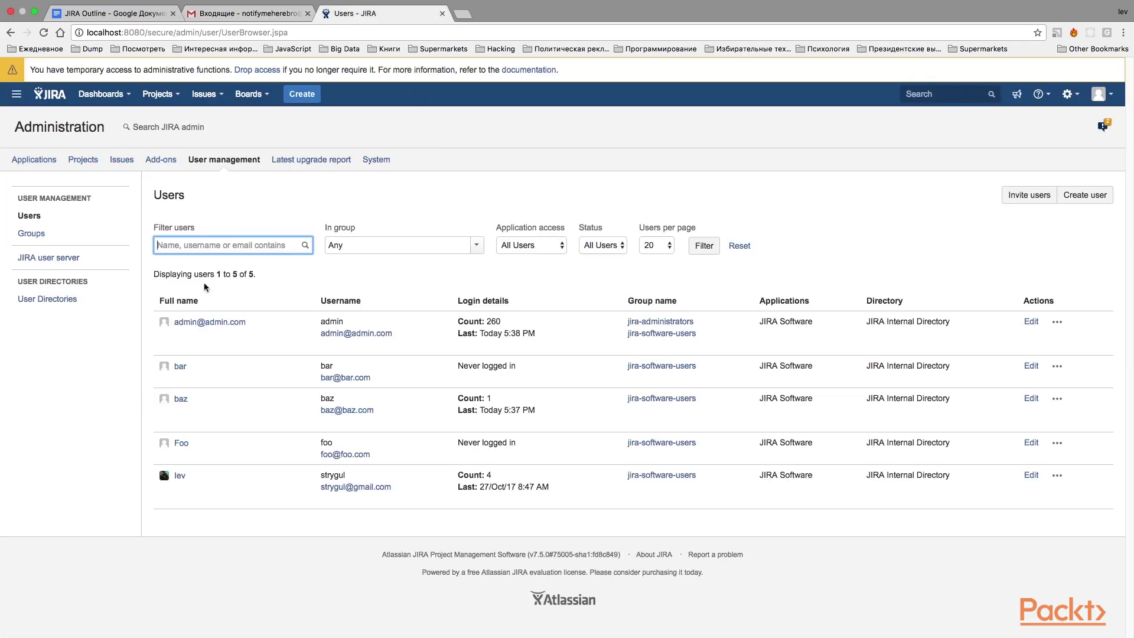
Invite the Gmail address as a new JIRA user, then refresh the Gmail inbox for the invitation
left_click(1029, 195)
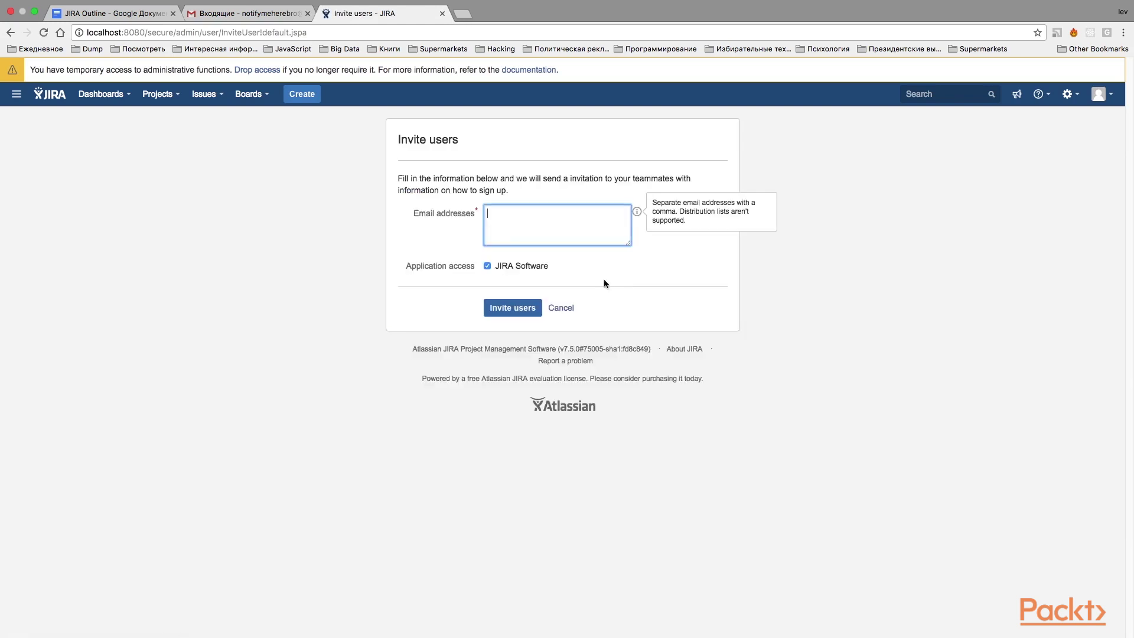
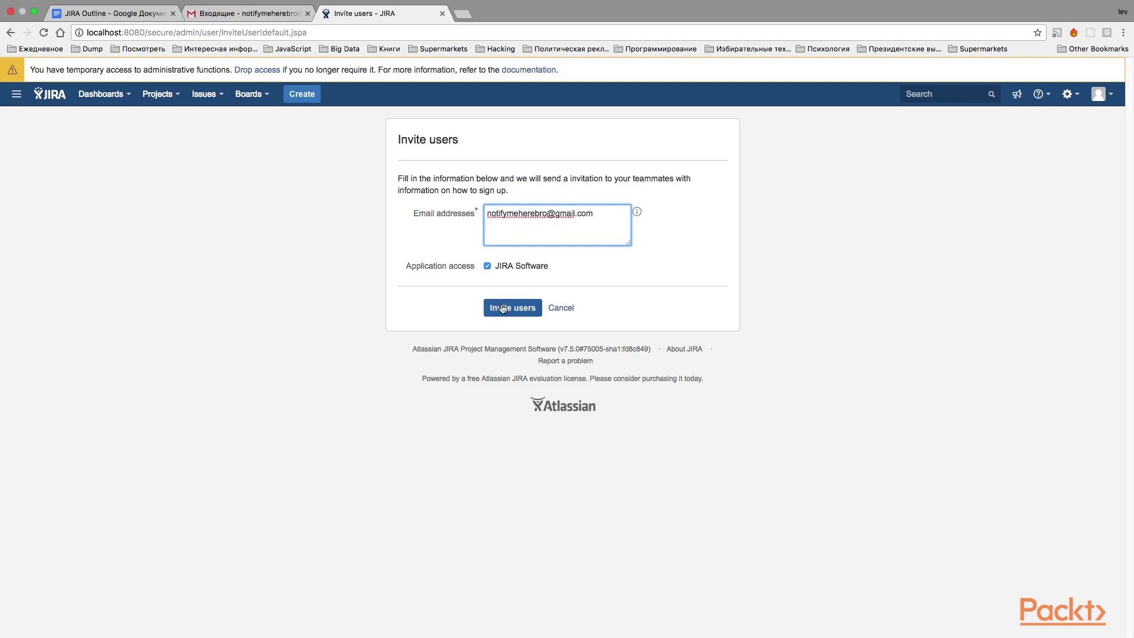
left_click(512, 308)
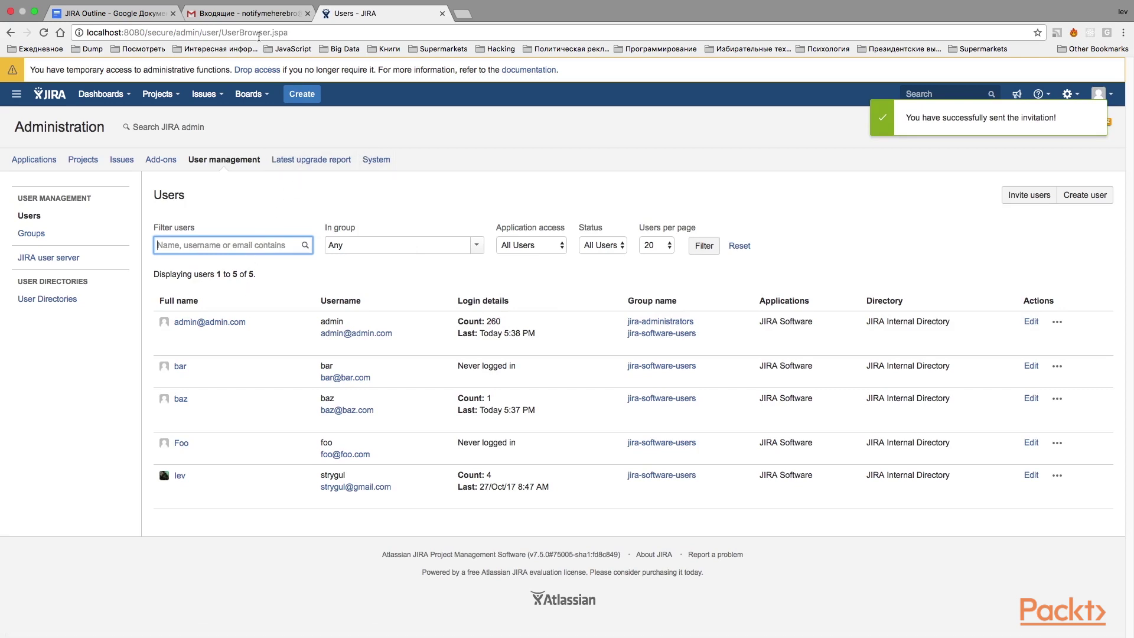
left_click(257, 14)
left_click(52, 157)
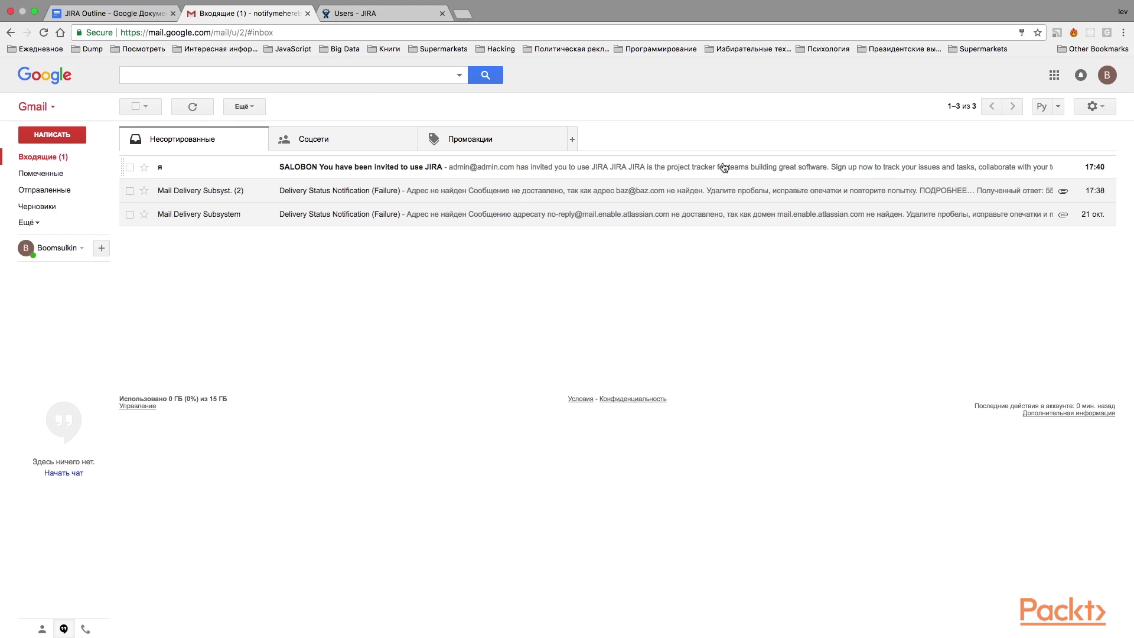
Open the invitation email, log the admin out of JIRA, and follow the Sign Up link again
left_click(436, 171)
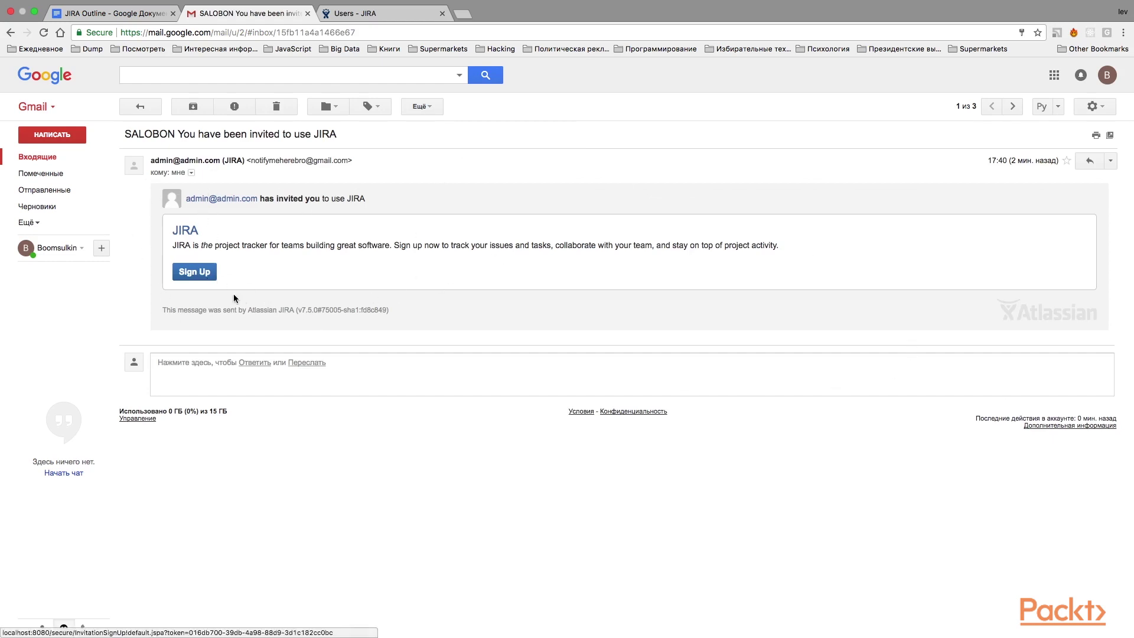
left_click(189, 272)
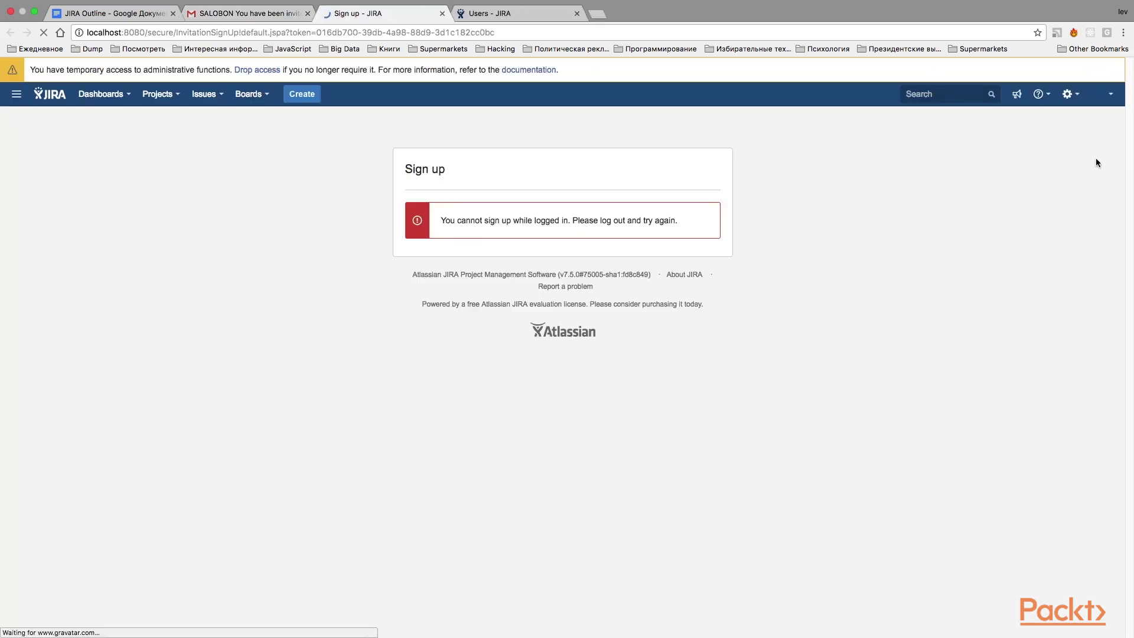
left_click(1110, 94)
left_click(1076, 213)
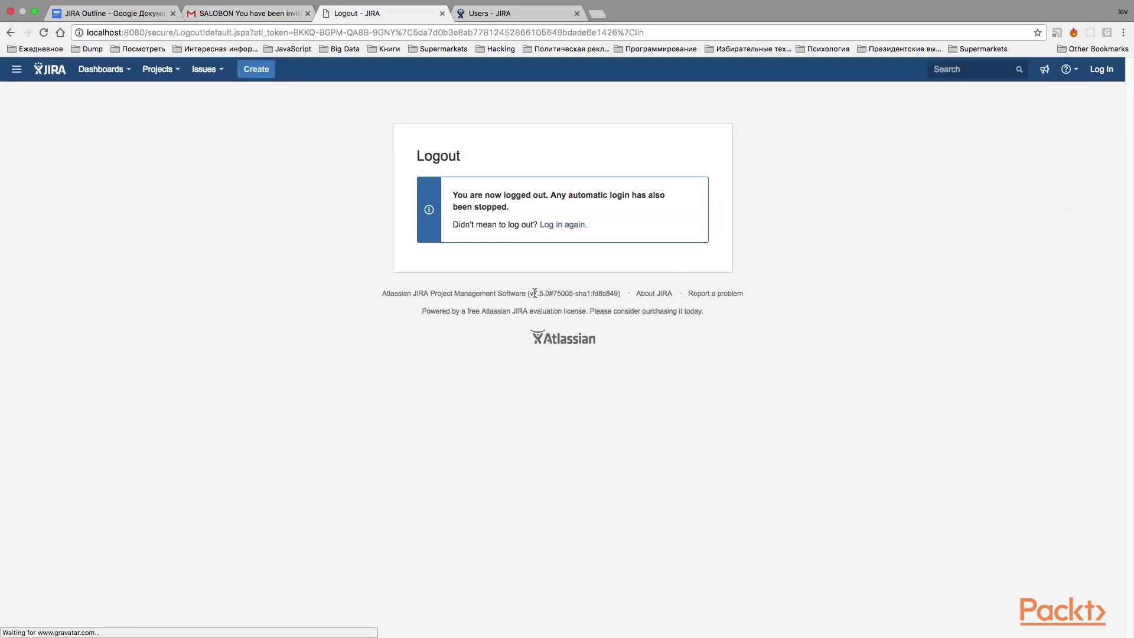
left_click(564, 228)
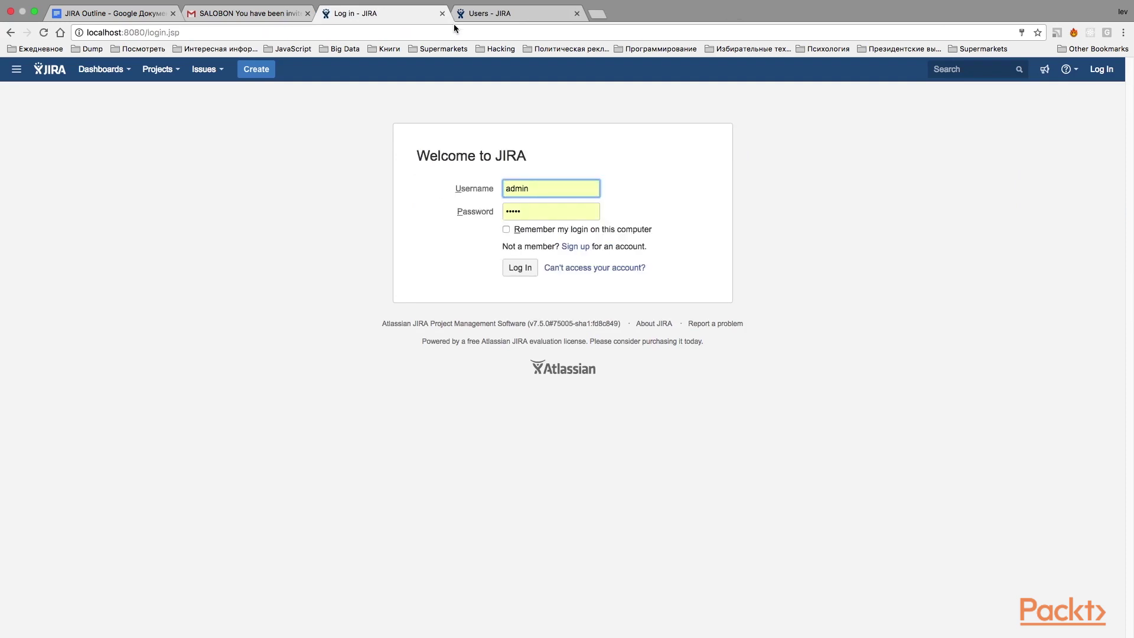
left_click(442, 13)
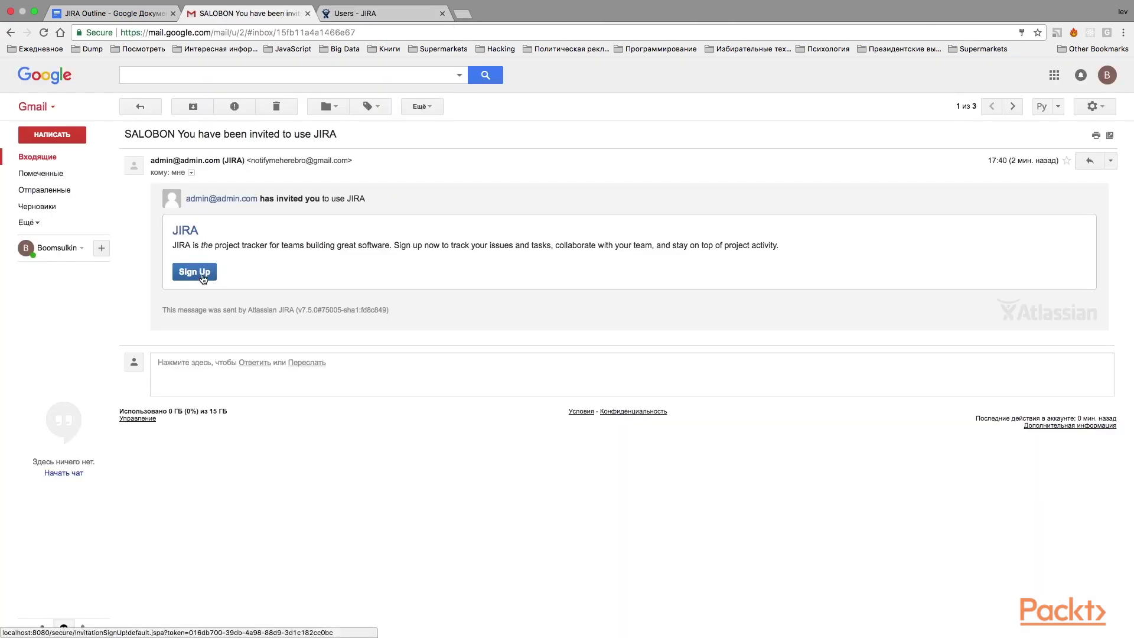
left_click(197, 275)
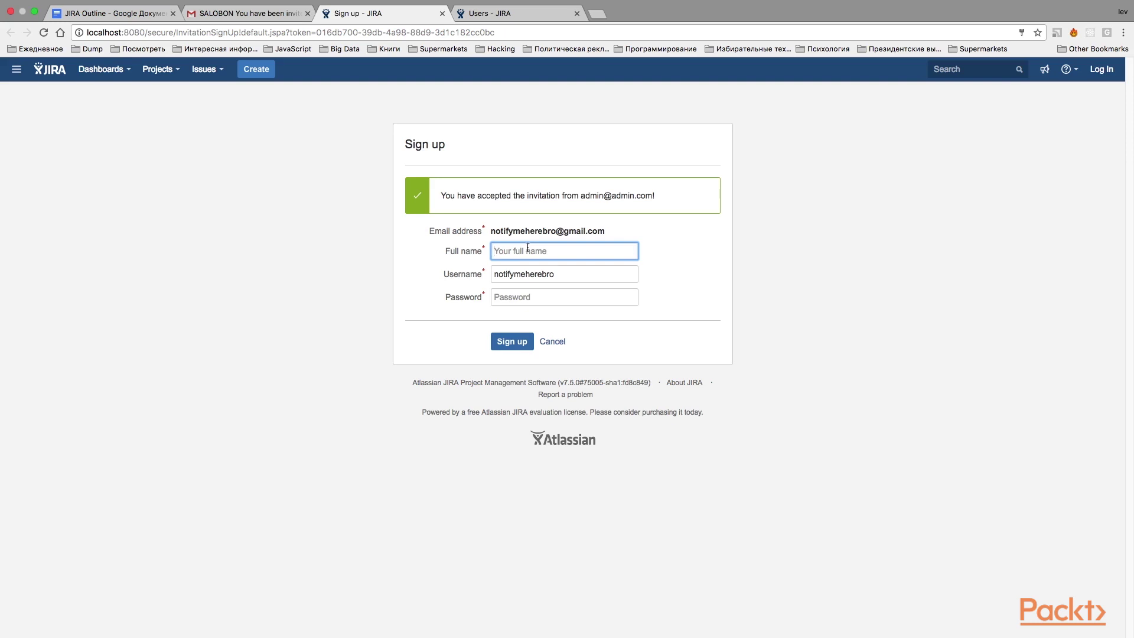
Fill in the new user's full name, username and password, and submit the sign-up form
type("Smith")
left_click(562, 273)
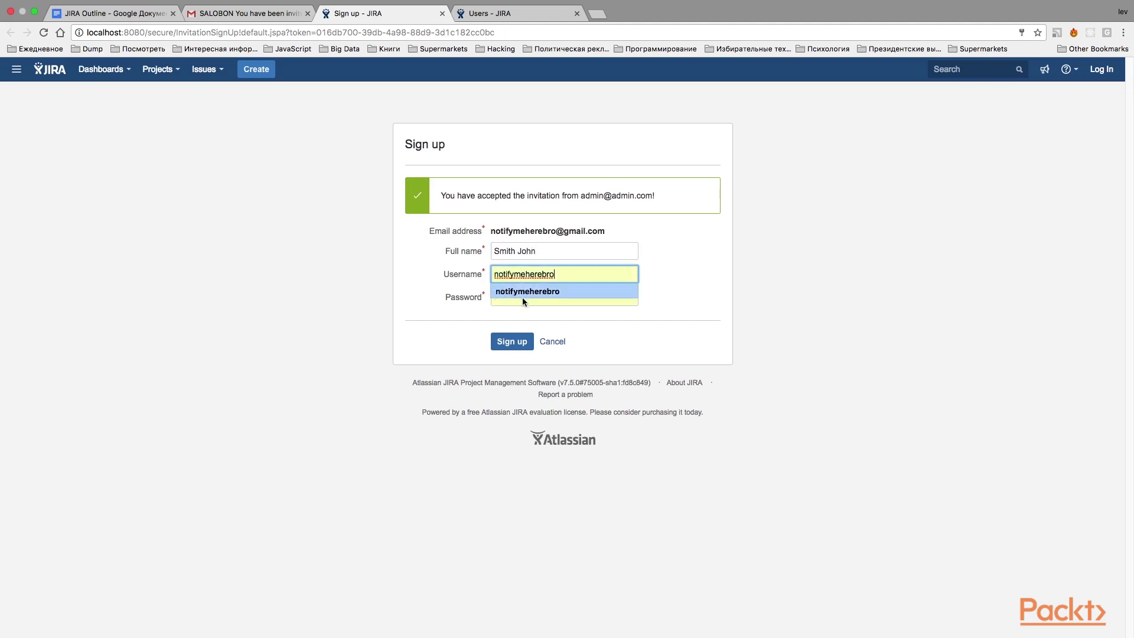
left_click(522, 297)
type("••")
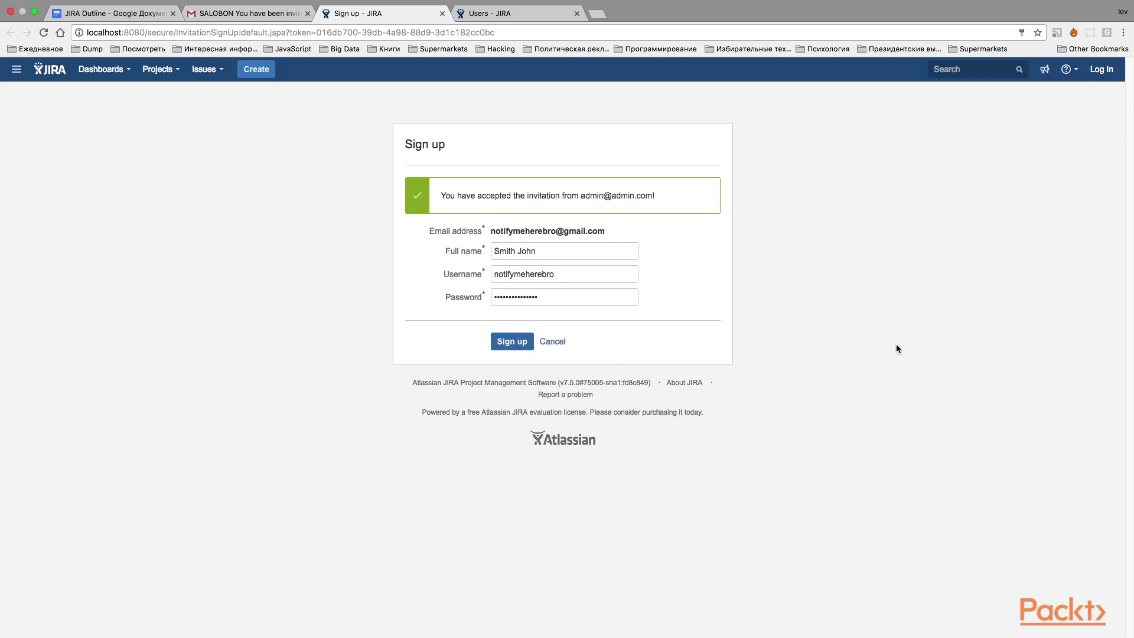
left_click(514, 343)
Log in with the new user's username and password via the Login gadget, dismissing the save-password prompt
left_click(625, 150)
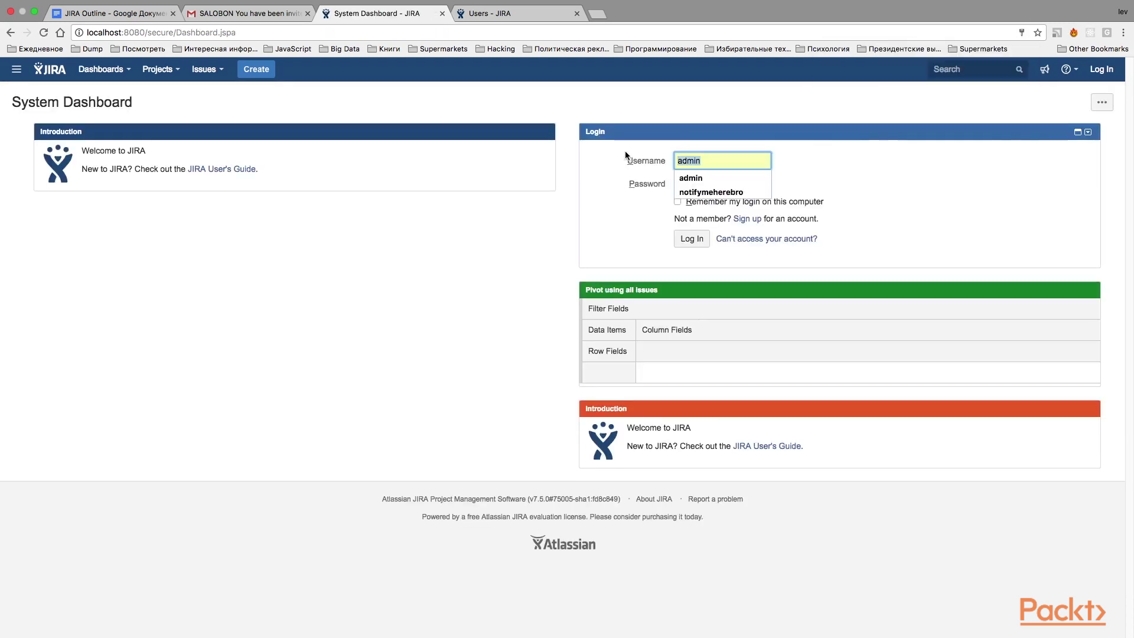
type("notif")
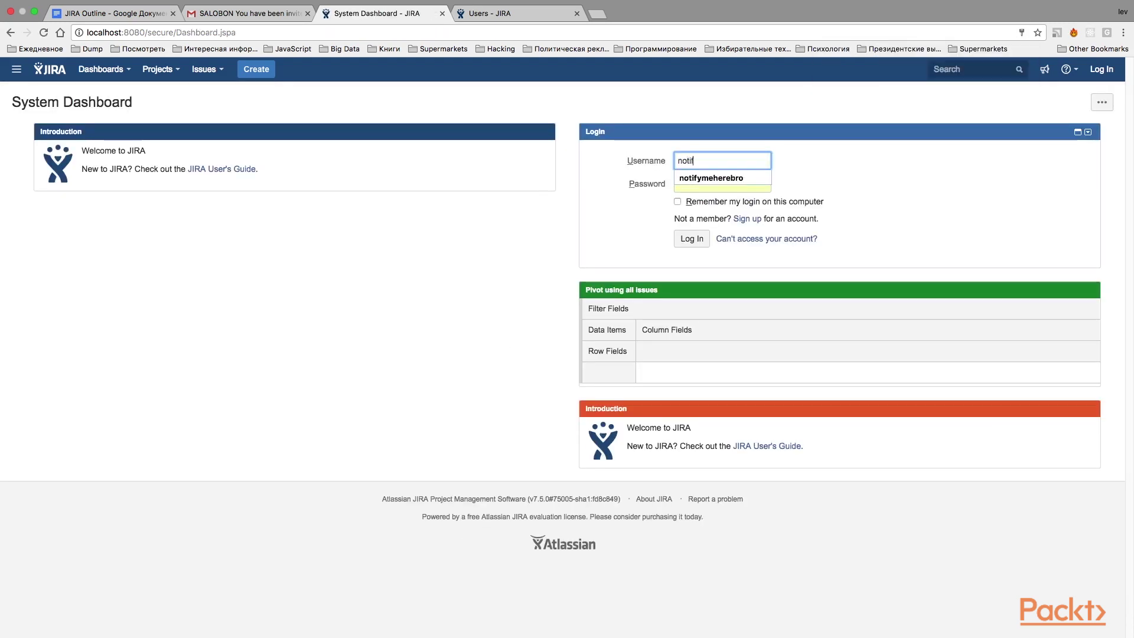
type("ymeherebro")
key("Tab")
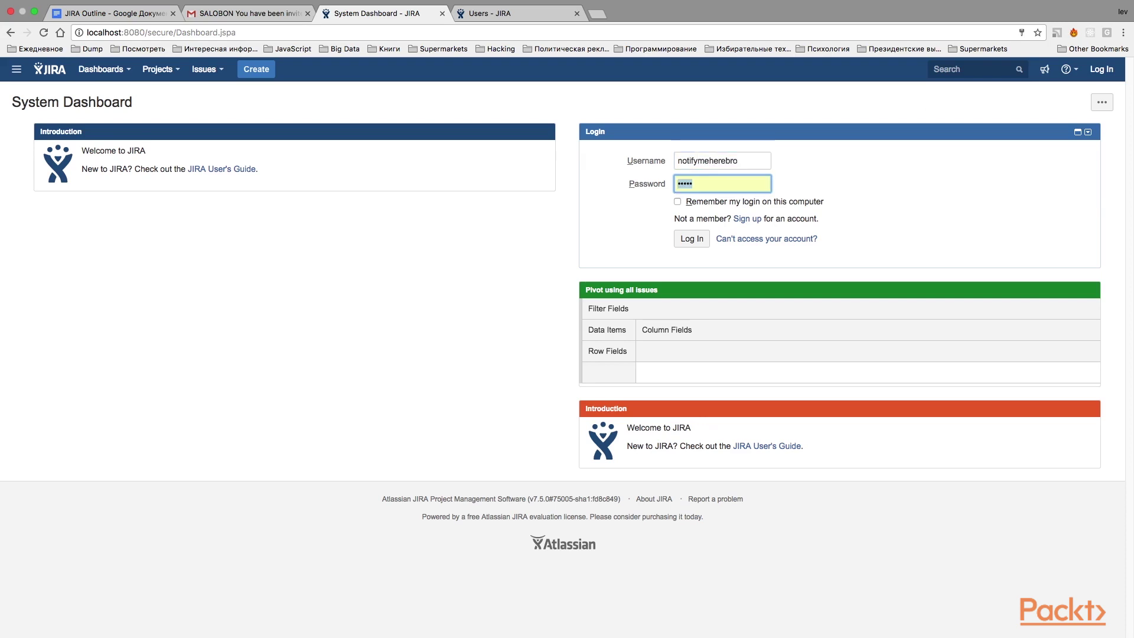
type("••")
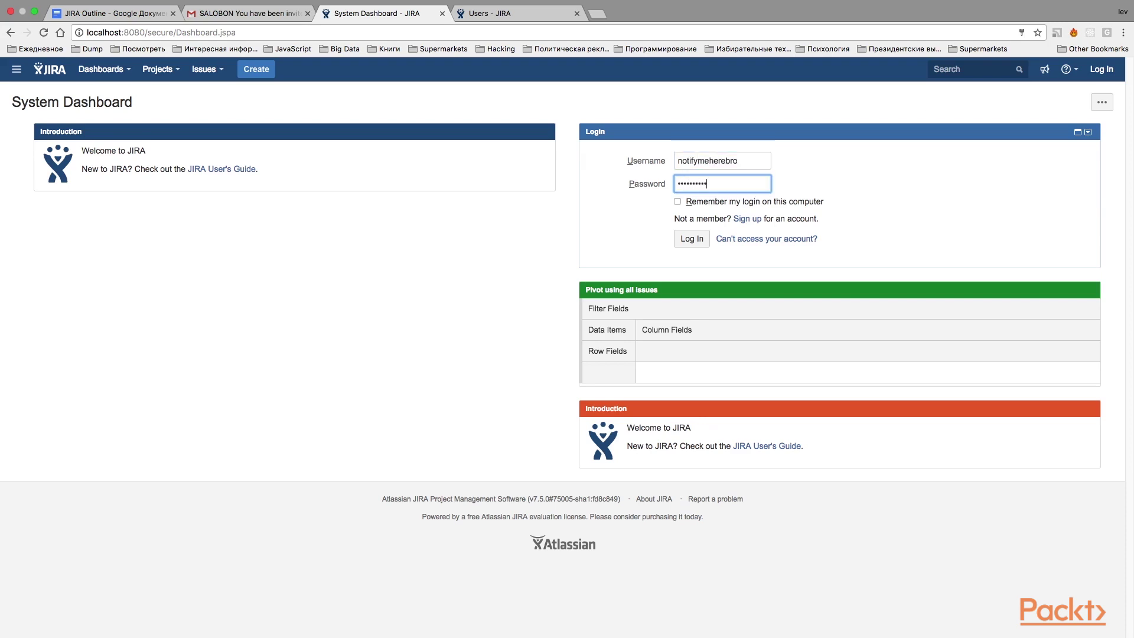
key("Return")
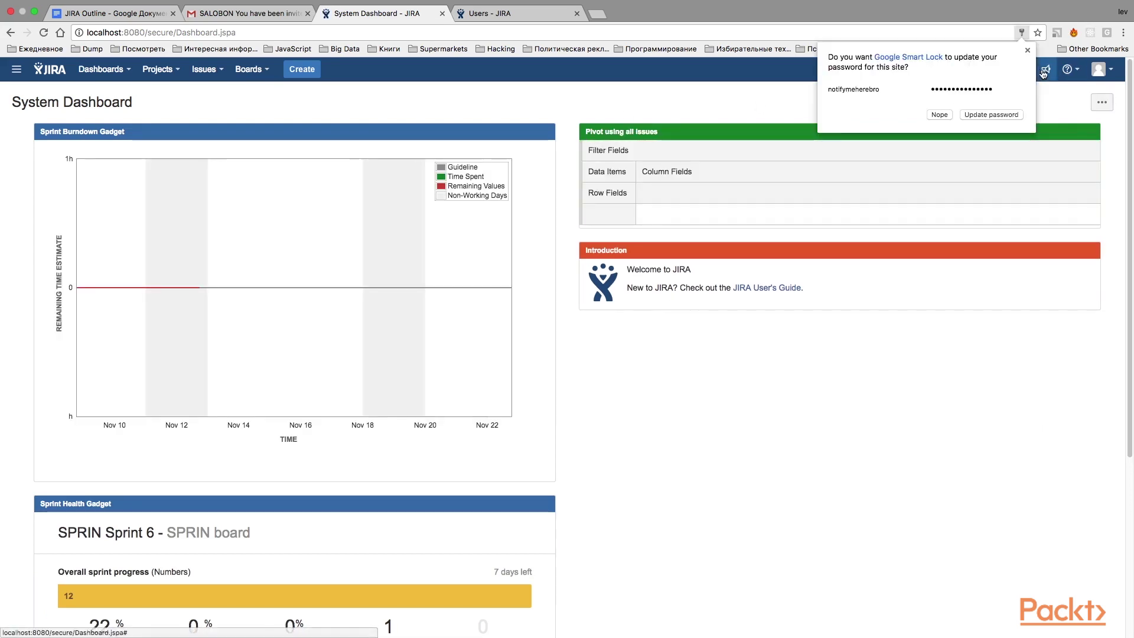
left_click(1028, 50)
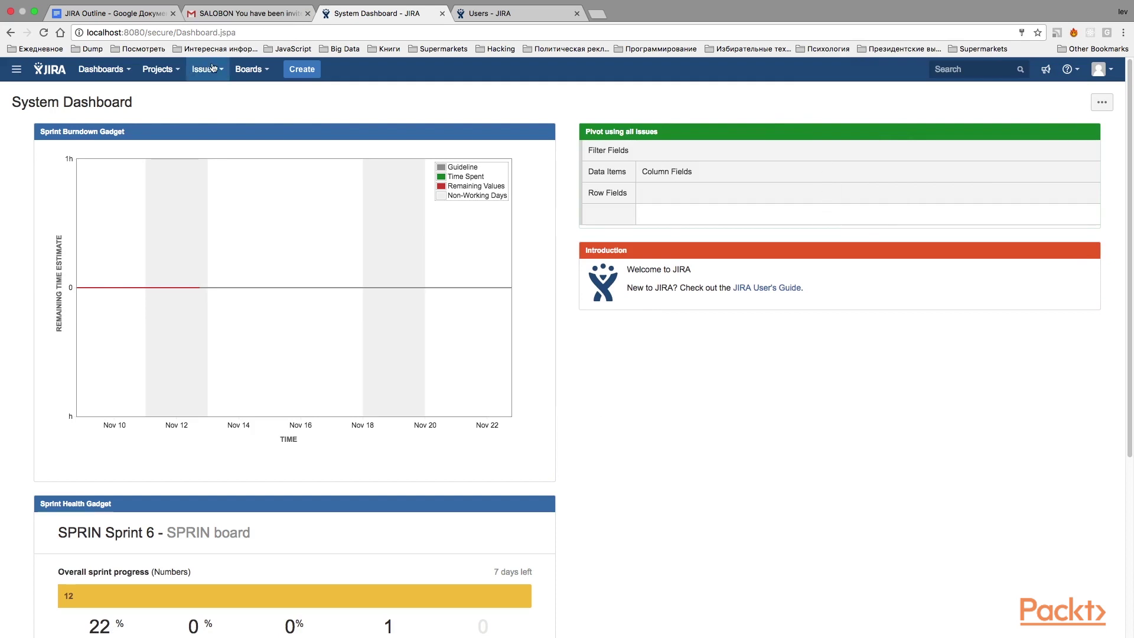
left_click(282, 17)
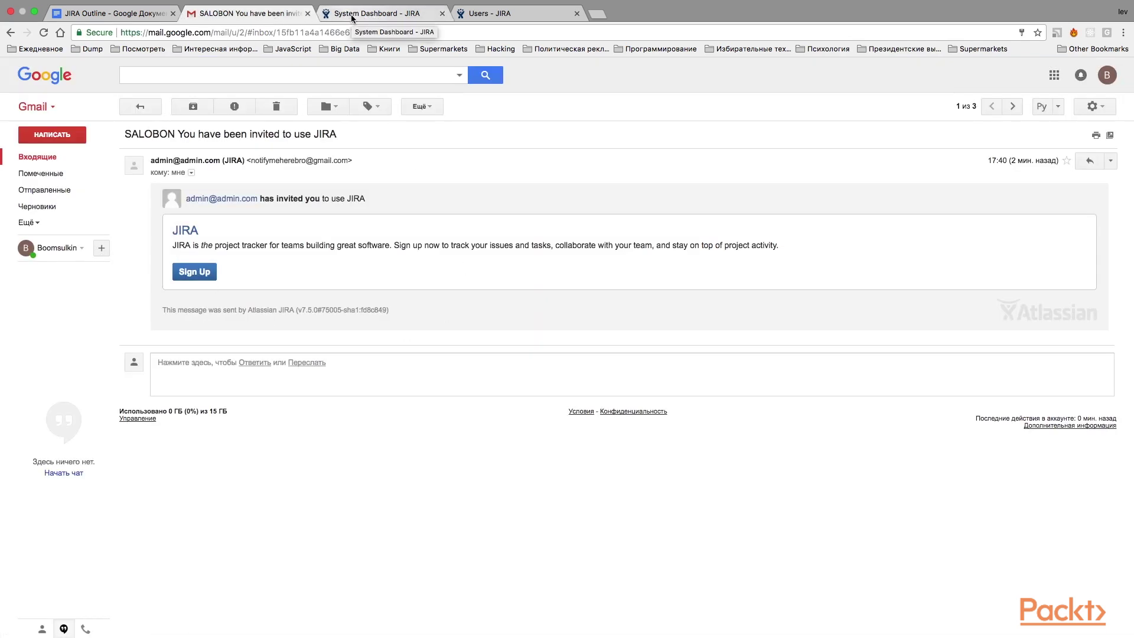
left_click(378, 14)
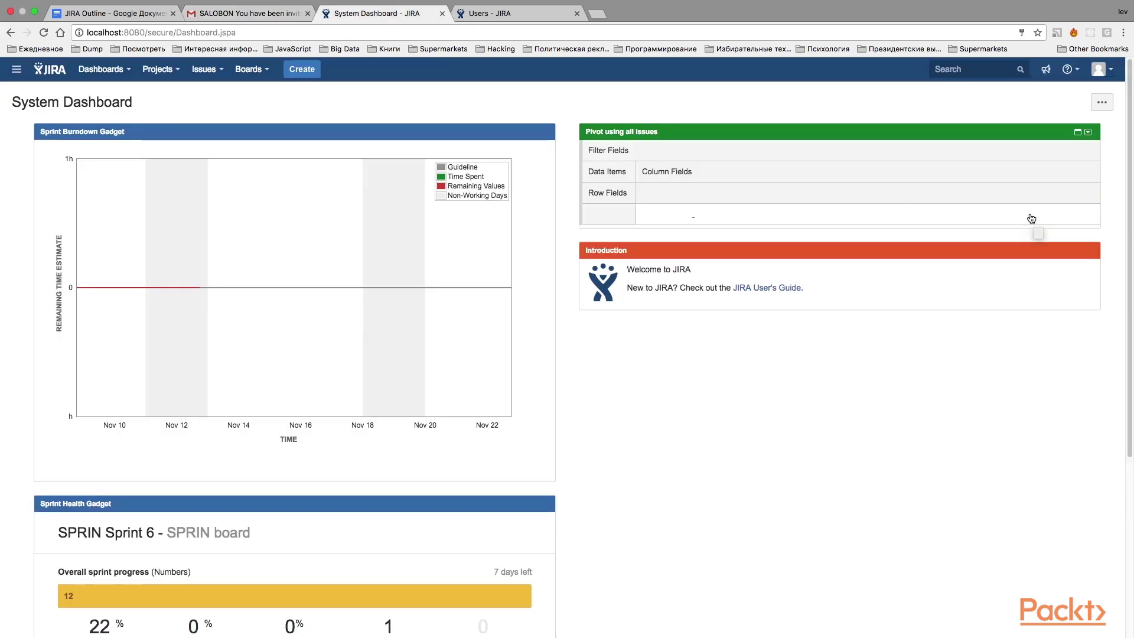